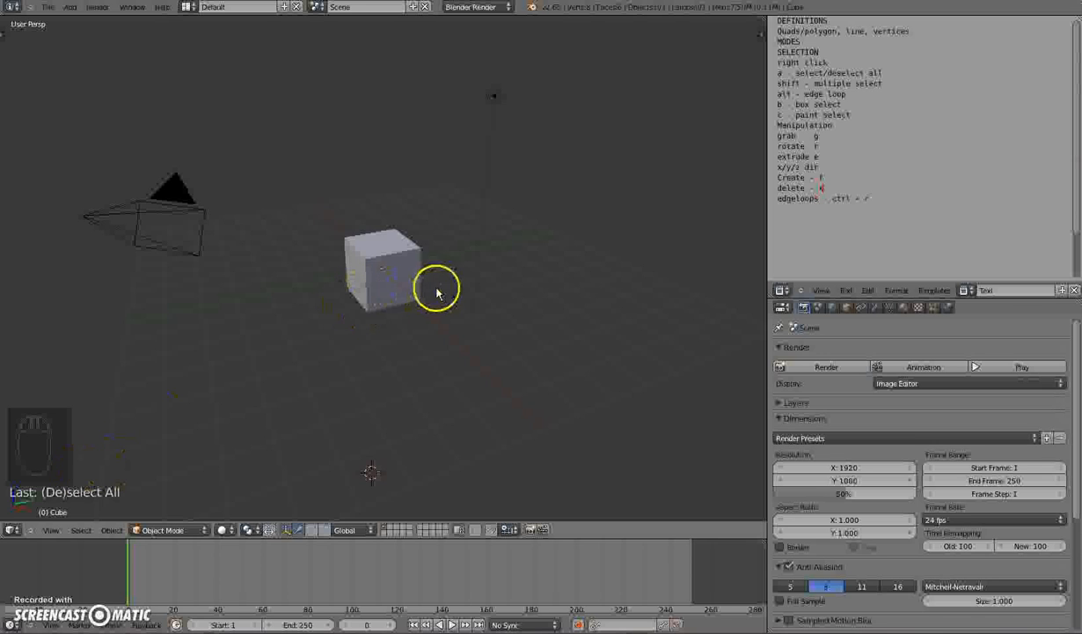
# Select the cube and switch it from Object Mode to Edit Mode.
pyautogui.rightClick(393, 267)
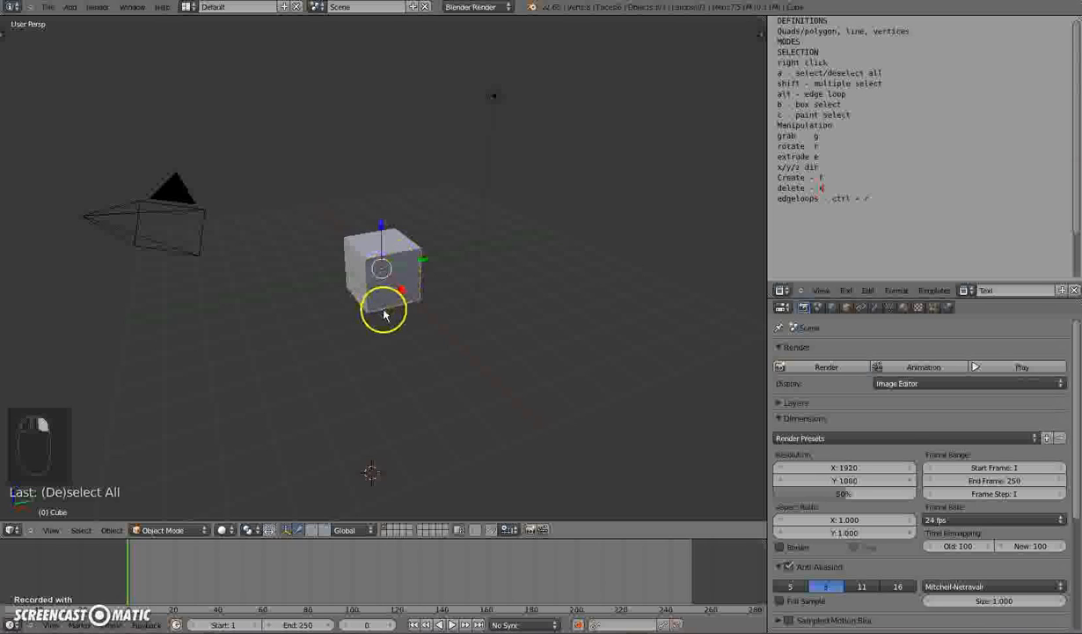
pyautogui.click(175, 528)
pyautogui.click(176, 528)
pyautogui.click(180, 531)
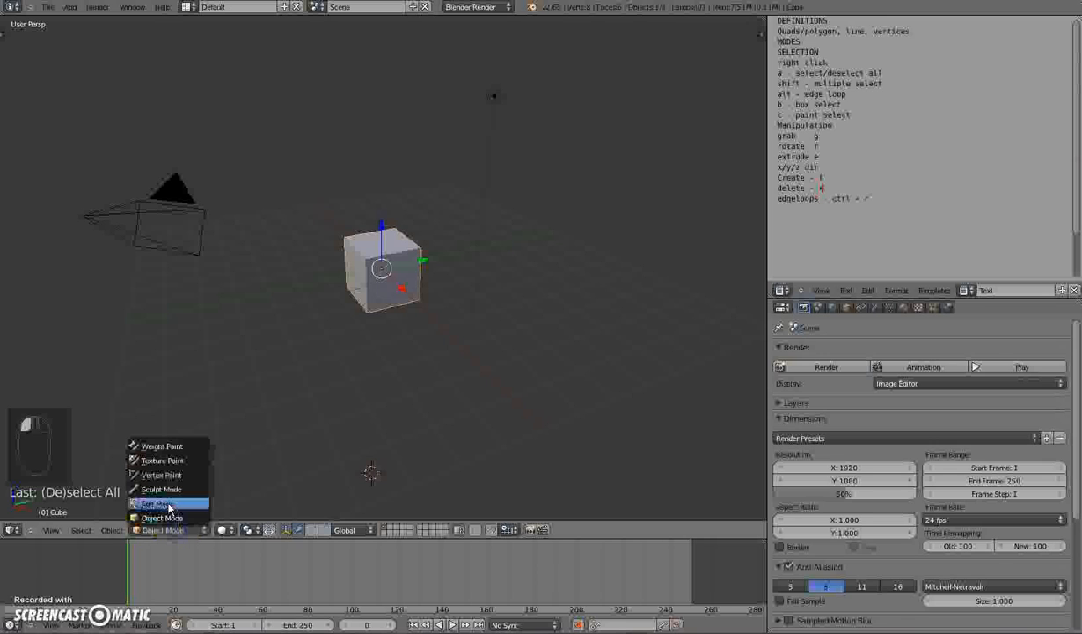
pyautogui.click(158, 503)
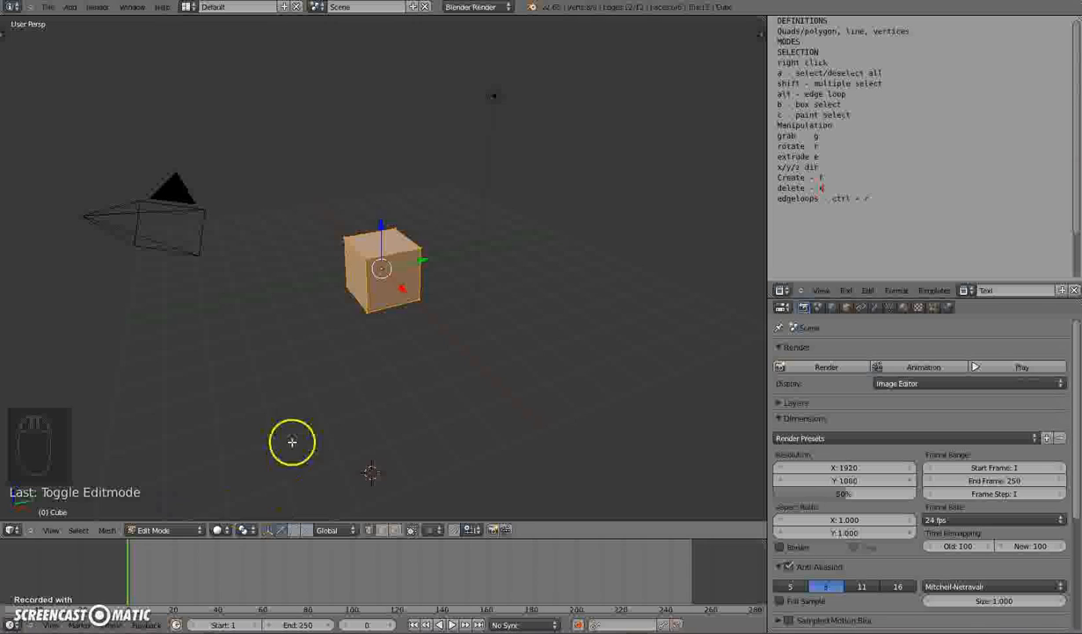
# Deselect all of the cube's geometry and highlight the DEFINITIONS heading in the notes.
pyautogui.moveTo(428, 310); pyautogui.dragTo(466, 338, button='middle')
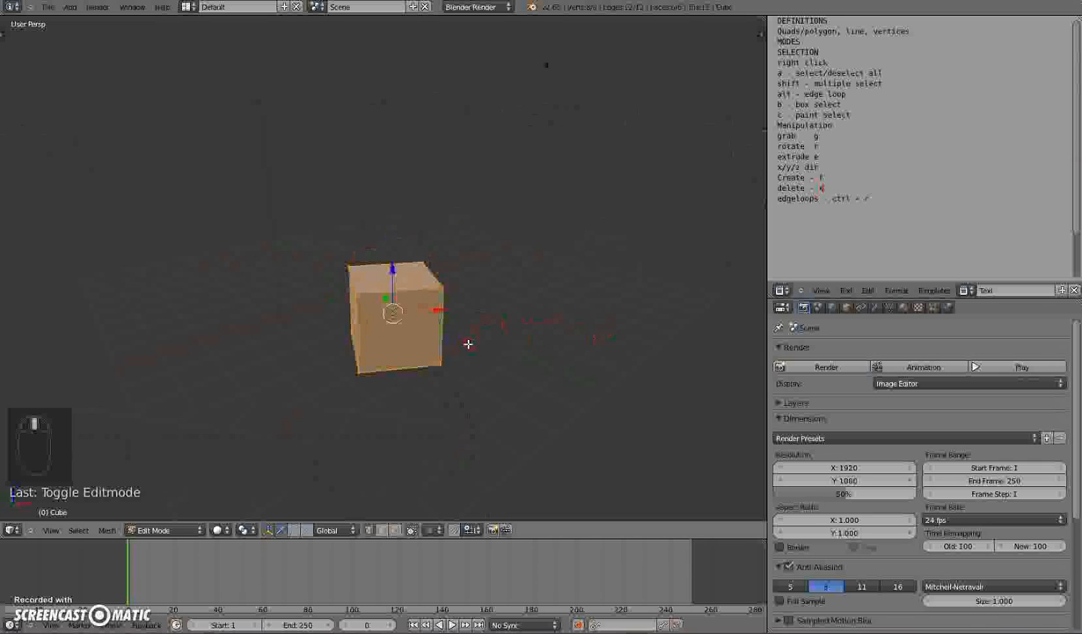
pyautogui.click(385, 531)
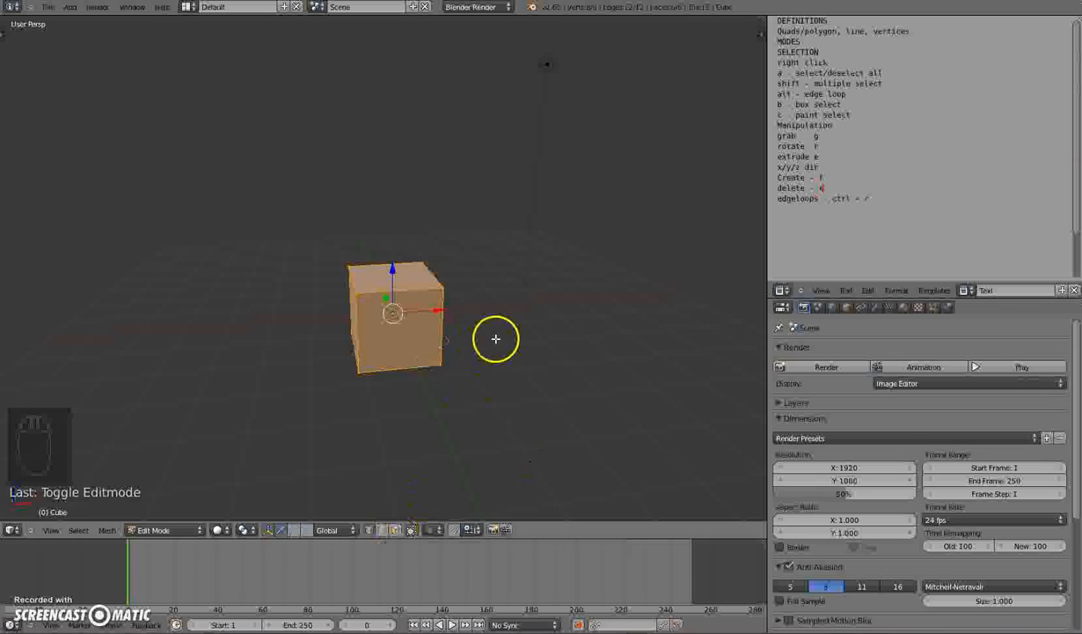
pyautogui.press('a')
pyautogui.moveTo(472, 399); pyautogui.dragTo(405, 411, button='middle')
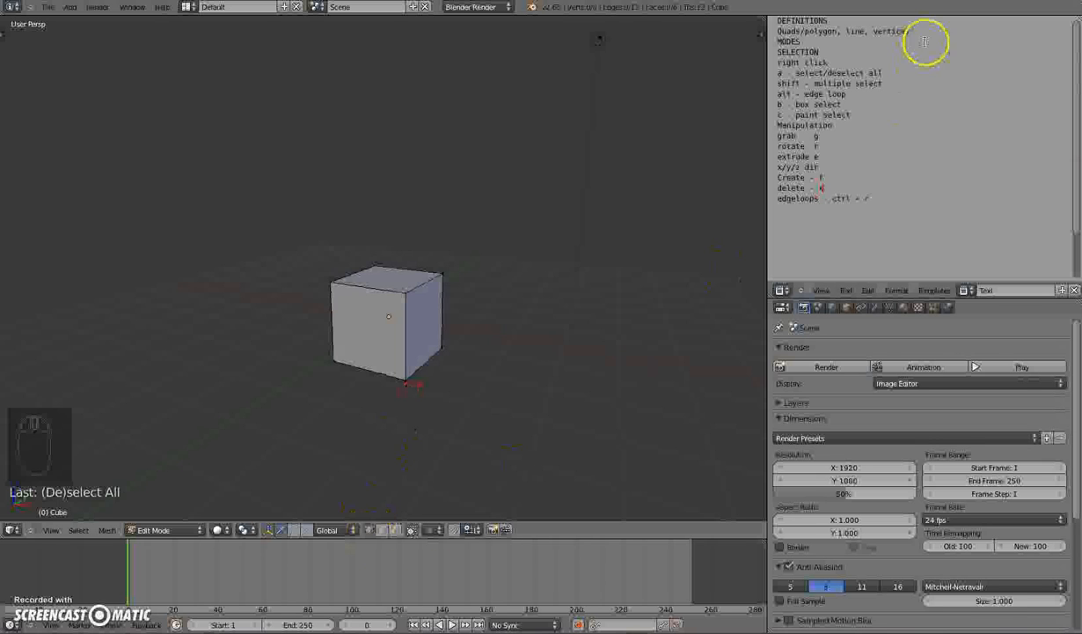
pyautogui.doubleClick(820, 25)
pyautogui.click(634, 272)
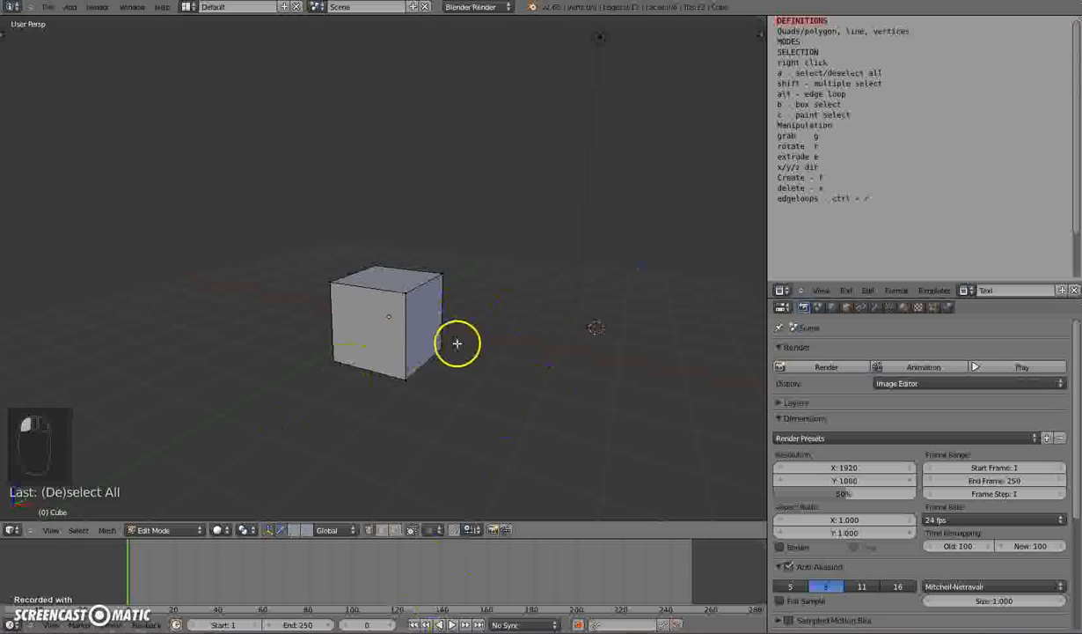
# Set the selection mode to vertex and select the cube's upper front corner vertex.
pyautogui.moveTo(460, 342); pyautogui.dragTo(371, 344, button='middle')
pyautogui.click(372, 534)
pyautogui.rightClick(345, 304)
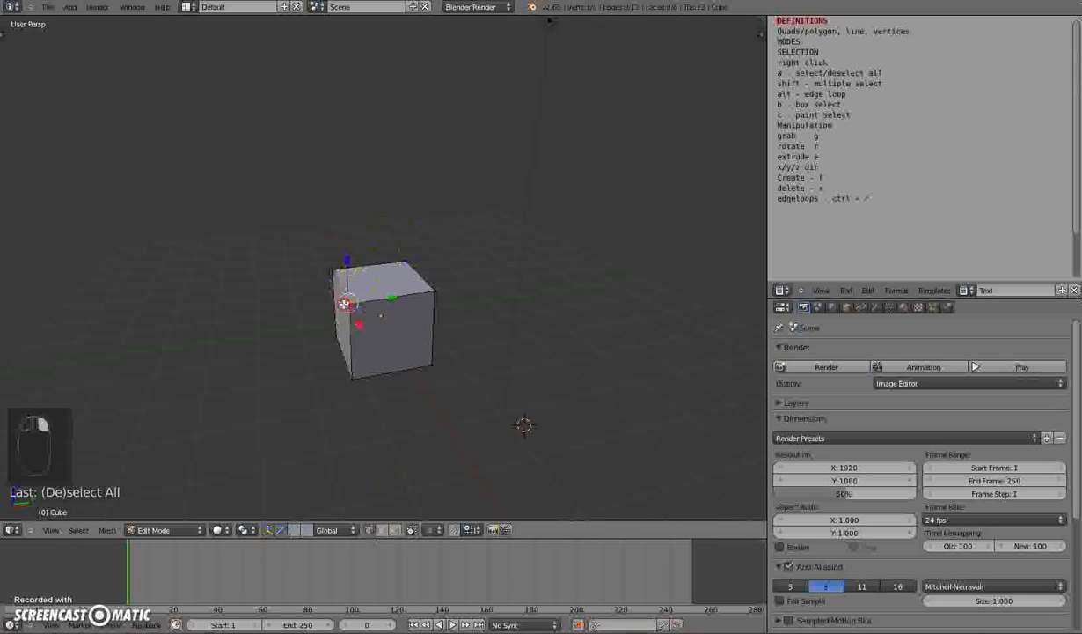
# Change the selection mode to edge and on to face, and select one side face of the cube.
pyautogui.click(383, 529)
pyautogui.moveTo(357, 357); pyautogui.dragTo(570, 339, button='middle')
pyautogui.click(395, 530)
pyautogui.moveTo(555, 266); pyautogui.dragTo(515, 284, button='middle')
pyautogui.moveTo(425, 362); pyautogui.dragTo(393, 375, button='middle')
pyautogui.rightClick(416, 332)
pyautogui.moveTo(602, 412); pyautogui.dragTo(394, 401, button='middle')
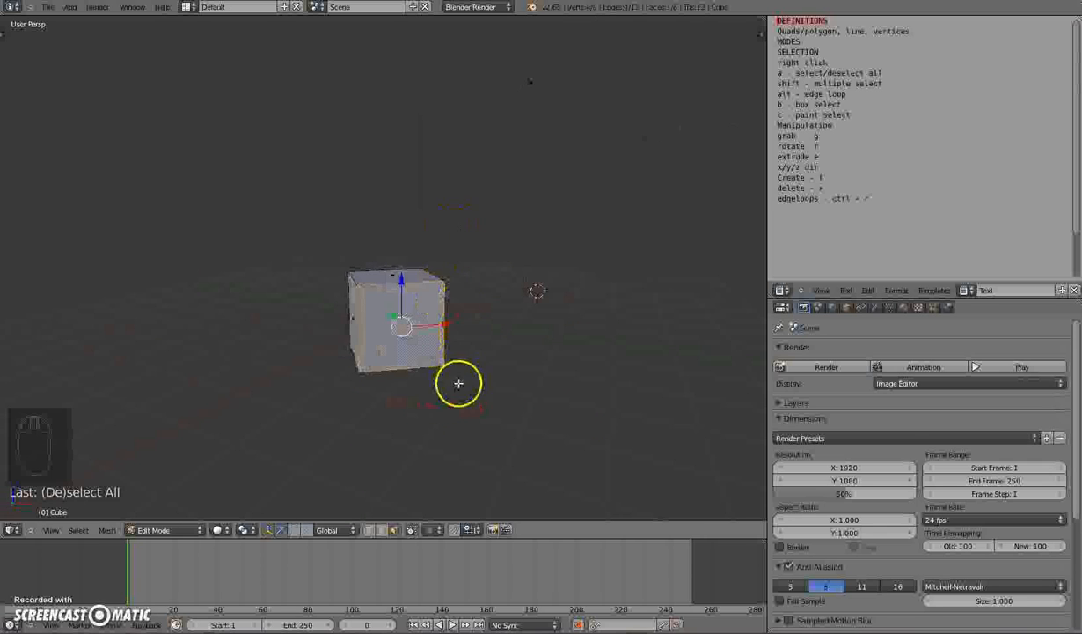
pyautogui.moveTo(360, 282); pyautogui.dragTo(327, 379, button='middle')
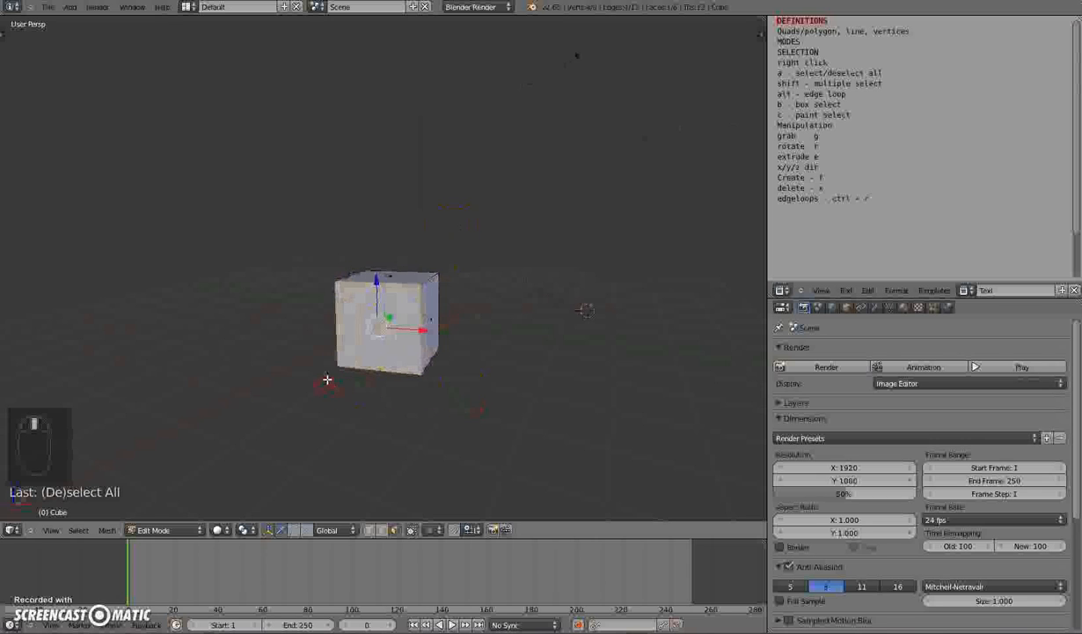
pyautogui.moveTo(346, 440); pyautogui.dragTo(407, 454, button='middle')
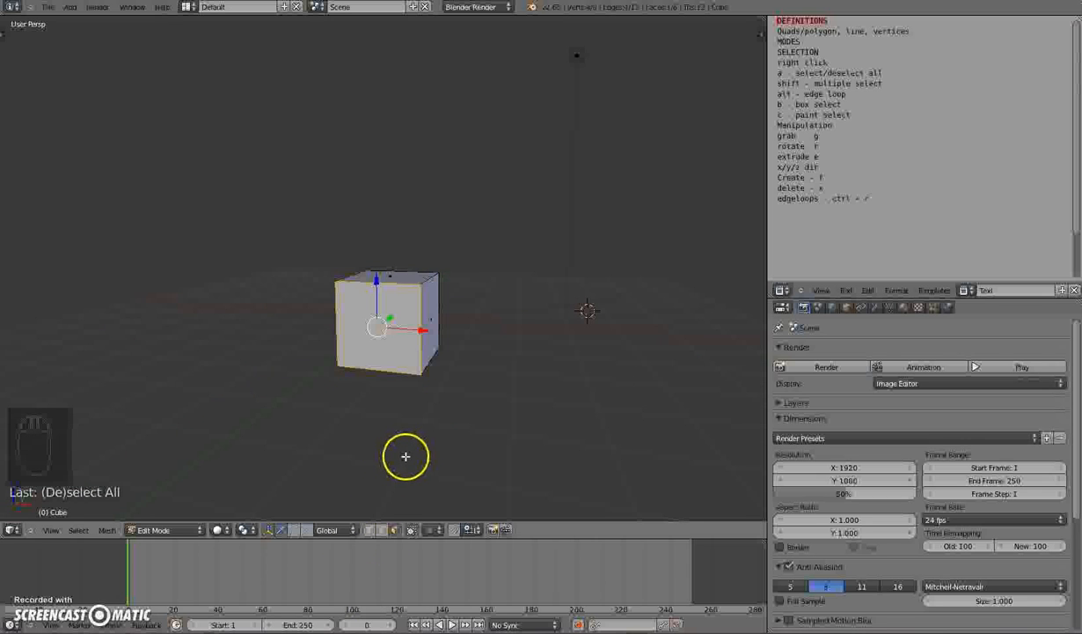
# Return to vertex selection mode and clear the selection on the cube.
pyautogui.click(369, 528)
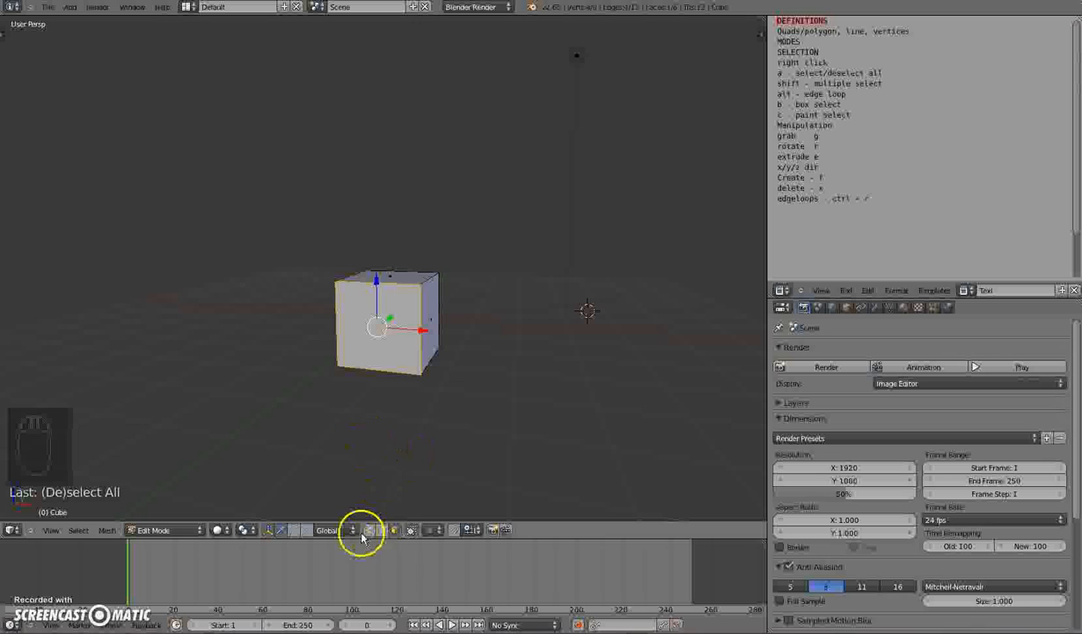
pyautogui.moveTo(491, 298); pyautogui.dragTo(501, 358, button='middle')
pyautogui.press('a')
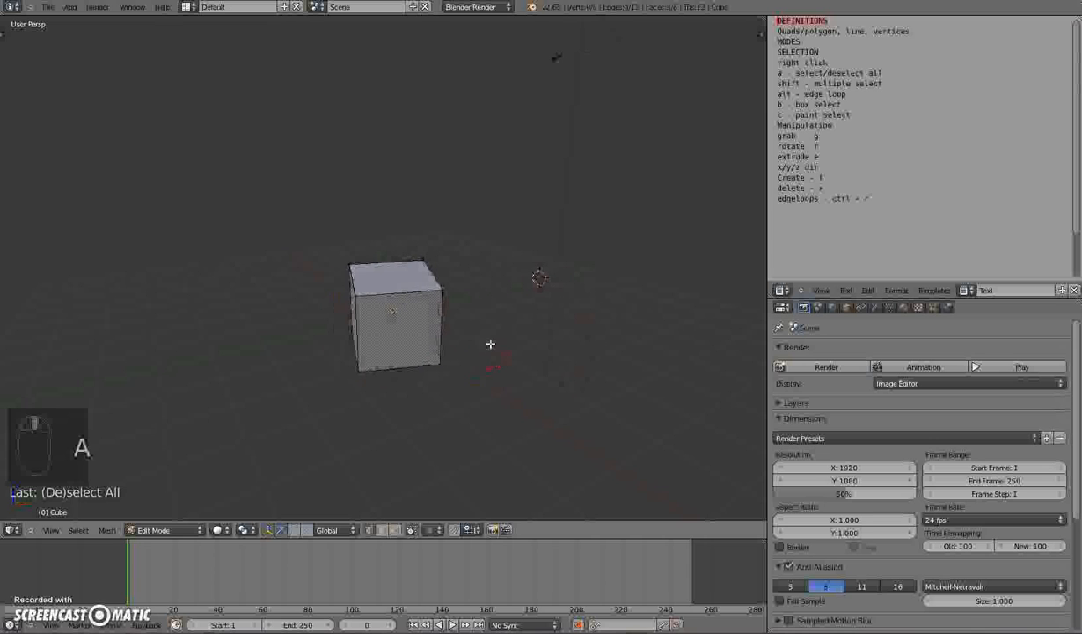
# Review the selection shortcuts listed in the text notes.
pyautogui.moveTo(420, 360)
pyautogui.mouseDown(button='middle')
pyautogui.moveTo(398, 380)
pyautogui.moveTo(479, 375)
pyautogui.moveTo(414, 367)
pyautogui.mouseUp(button='middle')
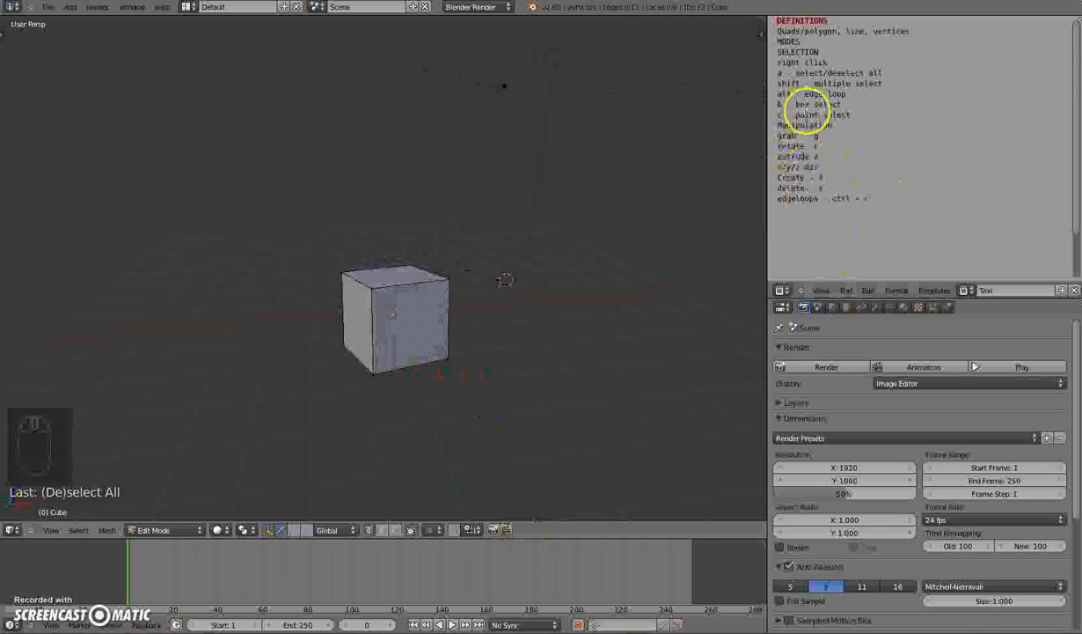
pyautogui.moveTo(854, 114)
pyautogui.mouseDown()
pyautogui.moveTo(767, 84)
pyautogui.moveTo(746, 53)
pyautogui.mouseUp()
pyautogui.click(842, 107)
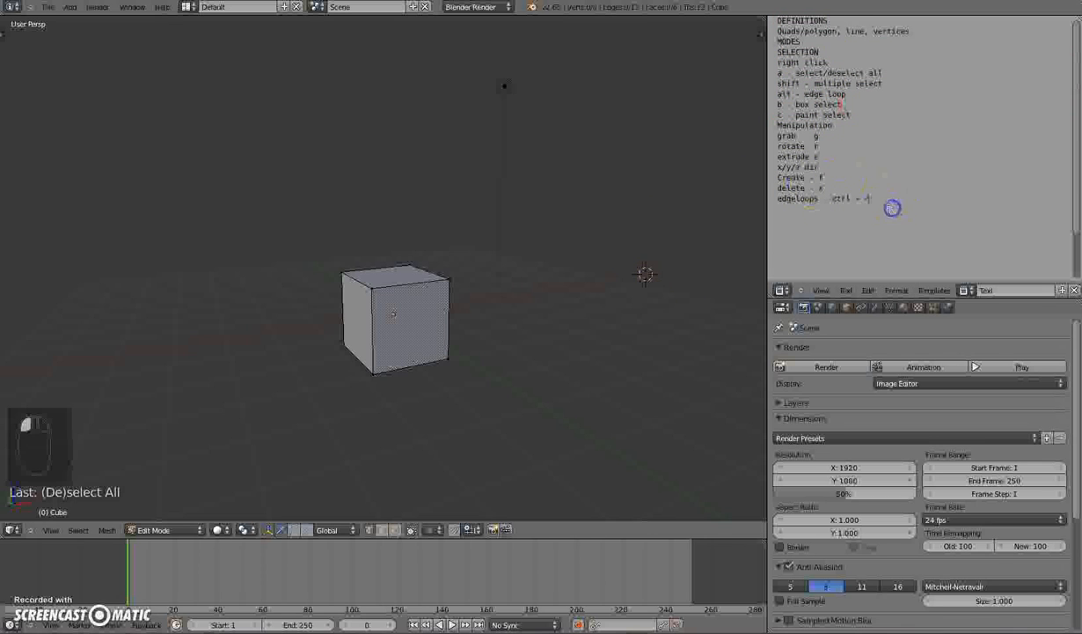
# Select individual corner vertices on the cube's top, one at a time.
pyautogui.moveTo(657, 224); pyautogui.dragTo(531, 241, button='middle')
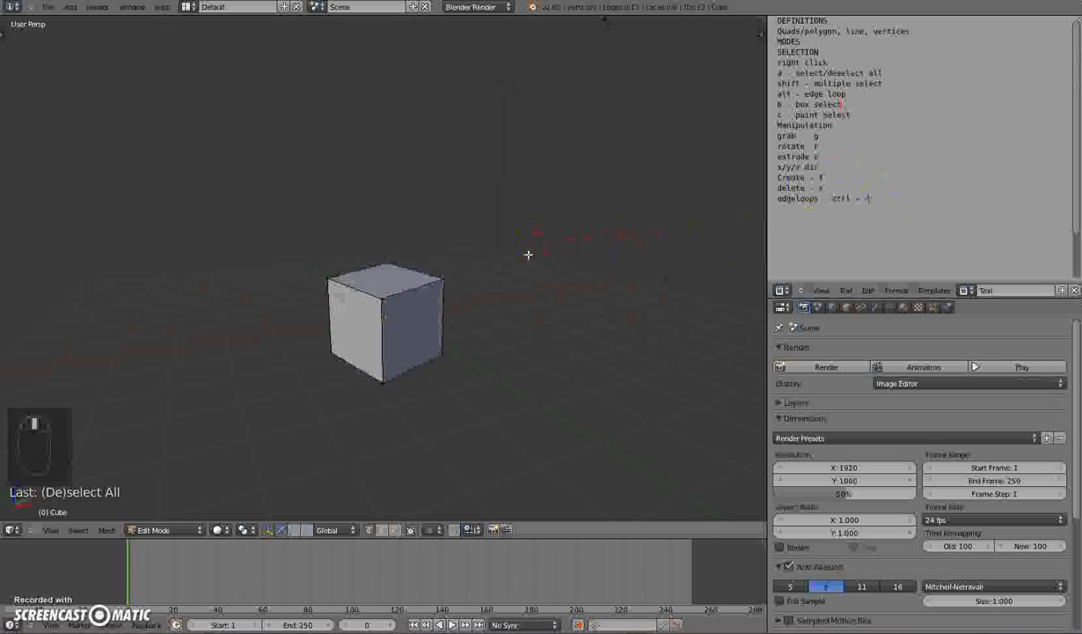
pyautogui.rightClick(382, 297)
pyautogui.rightClick(444, 278)
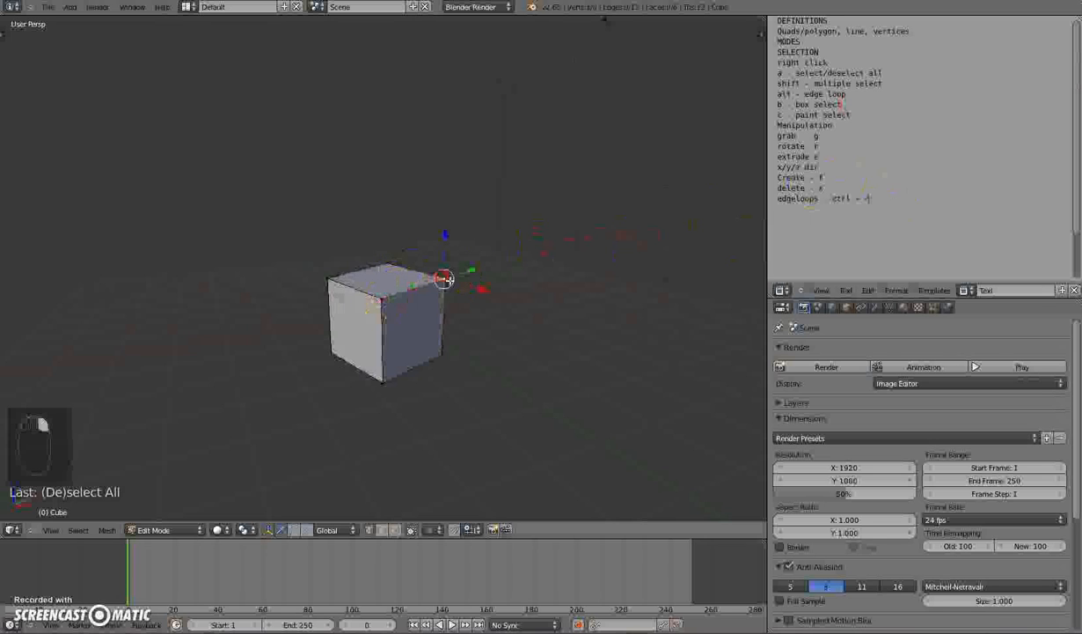
pyautogui.moveTo(445, 287); pyautogui.dragTo(368, 307, button='middle')
pyautogui.rightClick(422, 270)
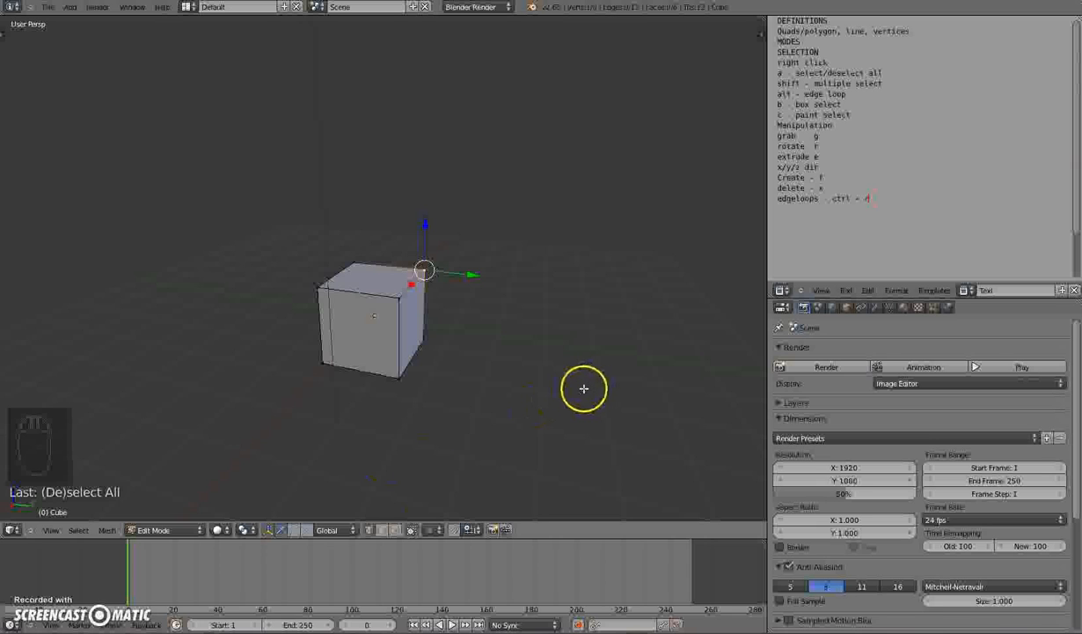
# Toggle between selecting and deselecting the whole mesh, leaving every vertex deselected.
pyautogui.moveTo(558, 365); pyautogui.dragTo(521, 360, button='middle')
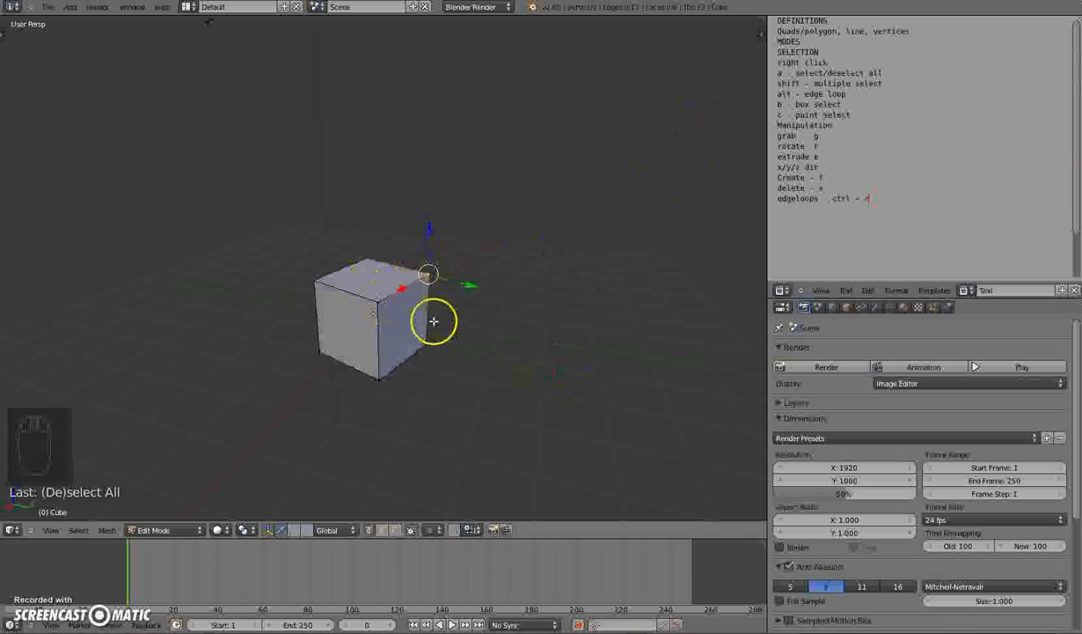
pyautogui.press('a')
pyautogui.press('a')
pyautogui.press('a')
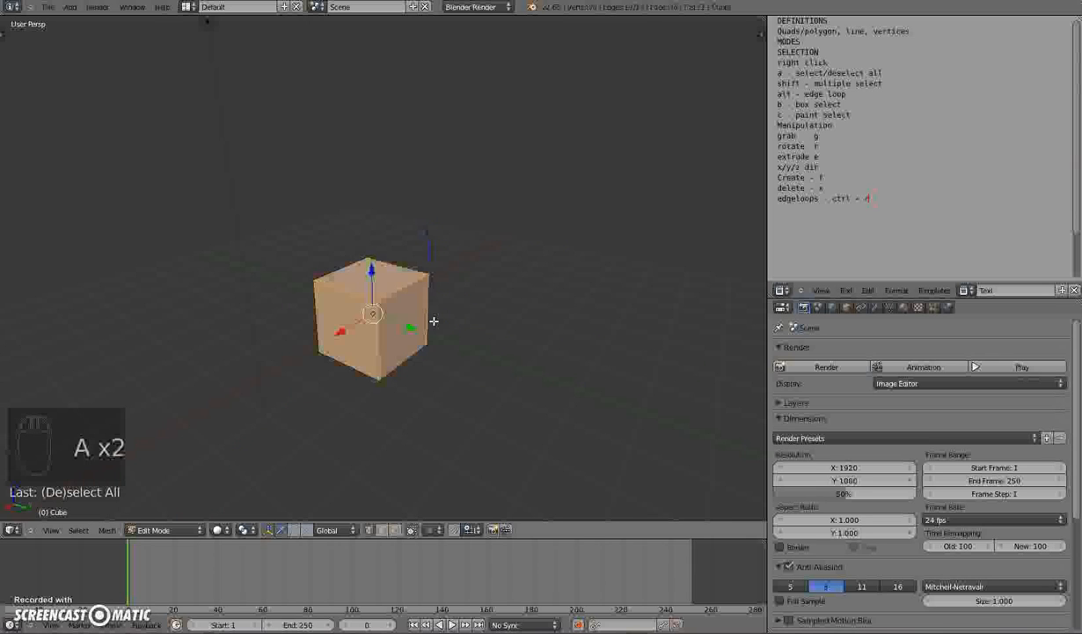
# Select the four corner vertices of the cube's top face together.
pyautogui.rightClick(430, 257)
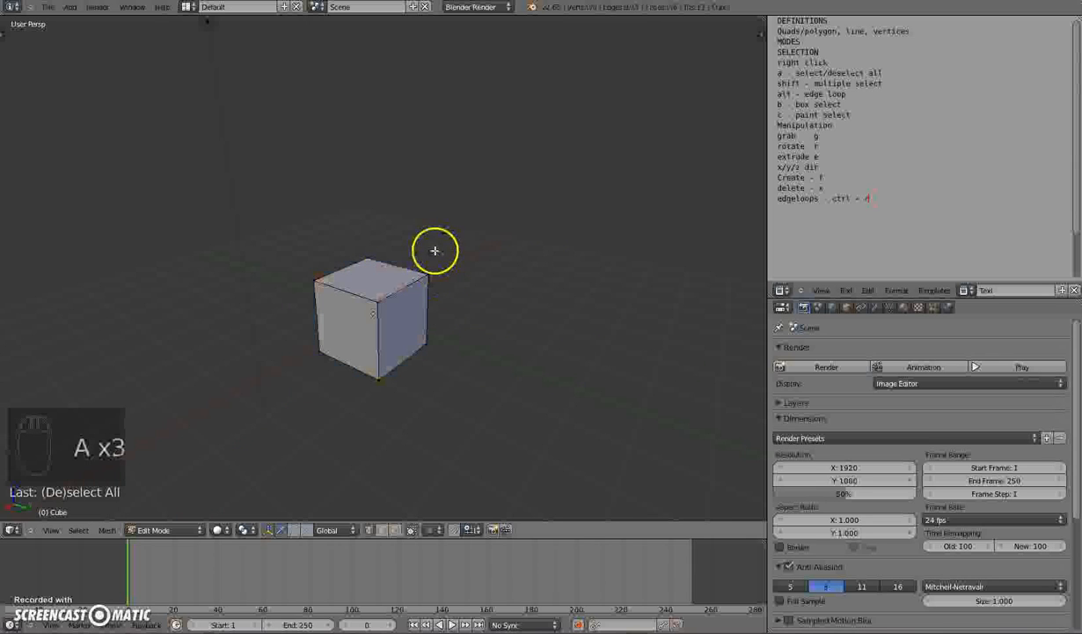
pyautogui.keyDown('shift'); pyautogui.rightClick(376, 300); pyautogui.keyUp('shift')
pyautogui.keyDown('shift'); pyautogui.rightClick(319, 282); pyautogui.keyUp('shift')
pyautogui.keyDown('shift'); pyautogui.rightClick(363, 256); pyautogui.keyUp('shift')
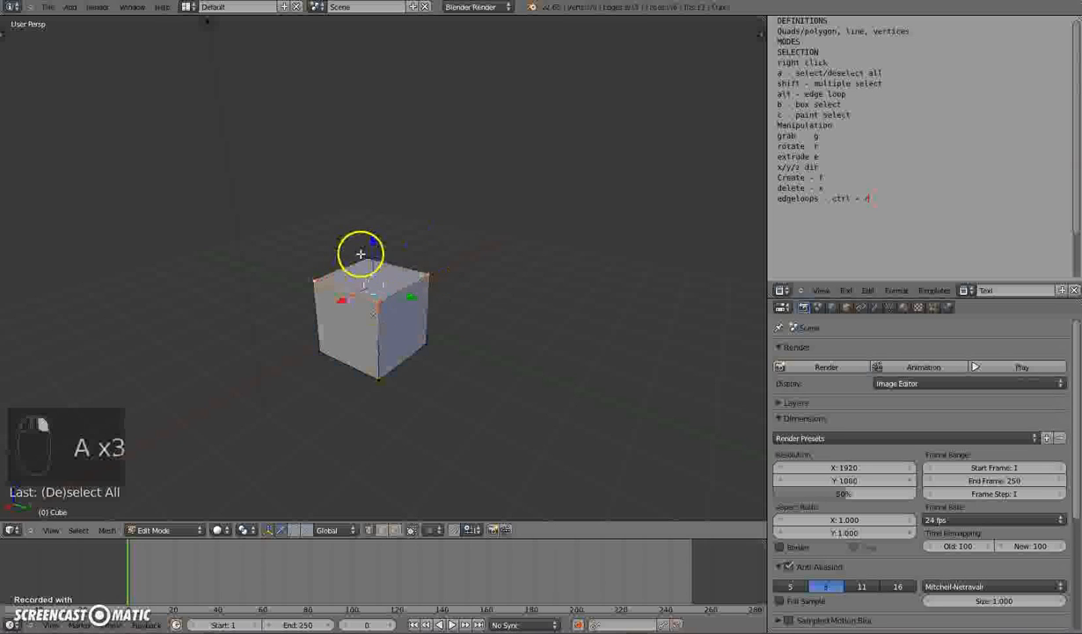
# Clear the selection and select one vertical edge of the cube, adding the other vertical edges with edge loop selection.
pyautogui.press('a')
pyautogui.click(381, 362)
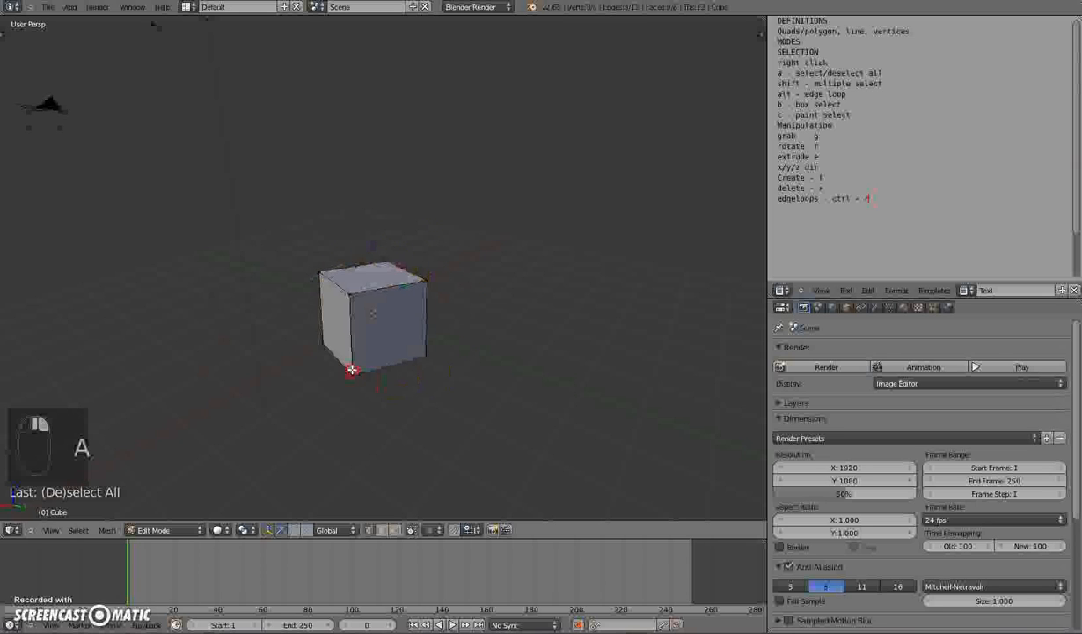
pyautogui.moveTo(389, 380); pyautogui.dragTo(429, 382, button='middle')
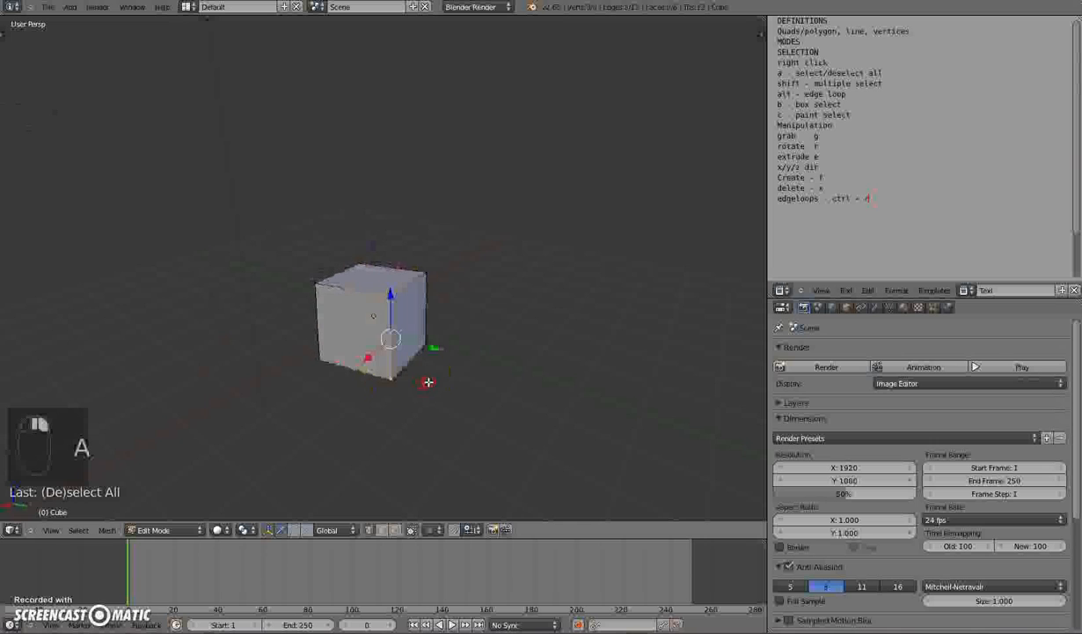
pyautogui.moveTo(385, 340); pyautogui.dragTo(402, 343, button='middle')
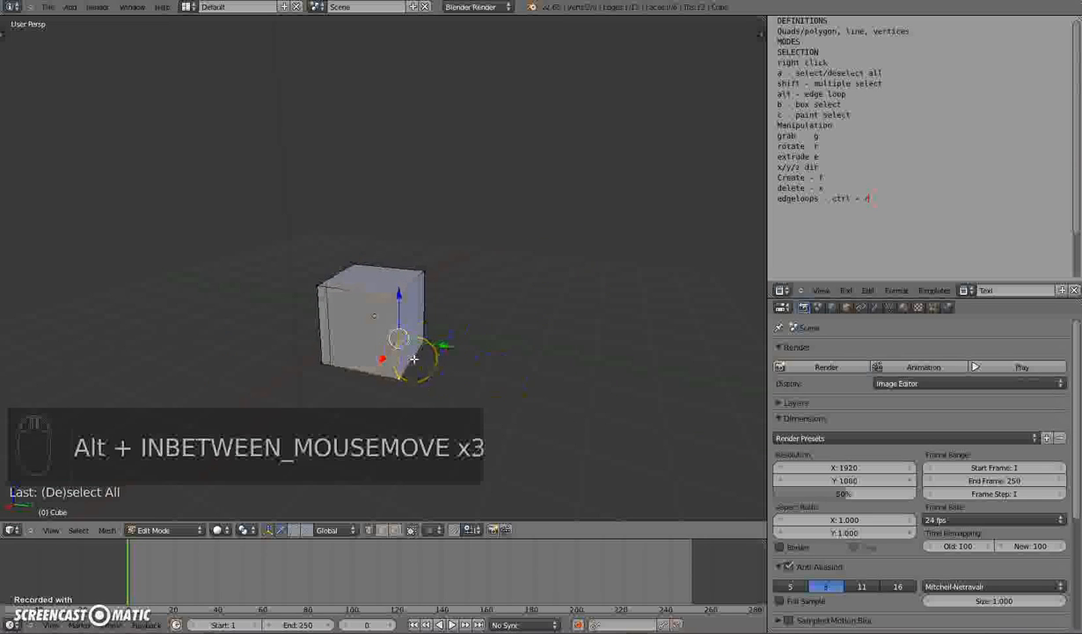
pyautogui.keyDown('shift'); pyautogui.rightClick(319, 307); pyautogui.keyUp('shift')
pyautogui.moveTo(324, 357); pyautogui.dragTo(465, 335, button='middle')
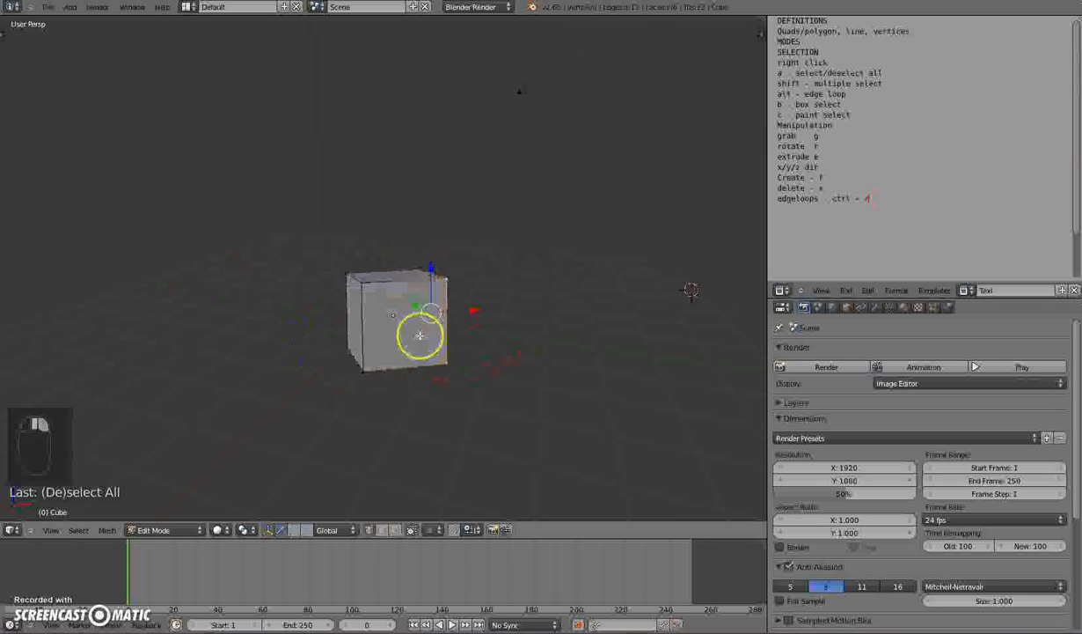
pyautogui.keyDown('shift'); pyautogui.rightClick(364, 327); pyautogui.keyUp('shift')
pyautogui.moveTo(525, 357); pyautogui.dragTo(381, 359, button='middle')
# Clear the selection and box-select the two corner vertices along one vertical edge of the cube.
pyautogui.press('a')
pyautogui.moveTo(488, 357); pyautogui.dragTo(564, 347, button='middle')
pyautogui.moveTo(516, 318); pyautogui.dragTo(498, 325, button='middle')
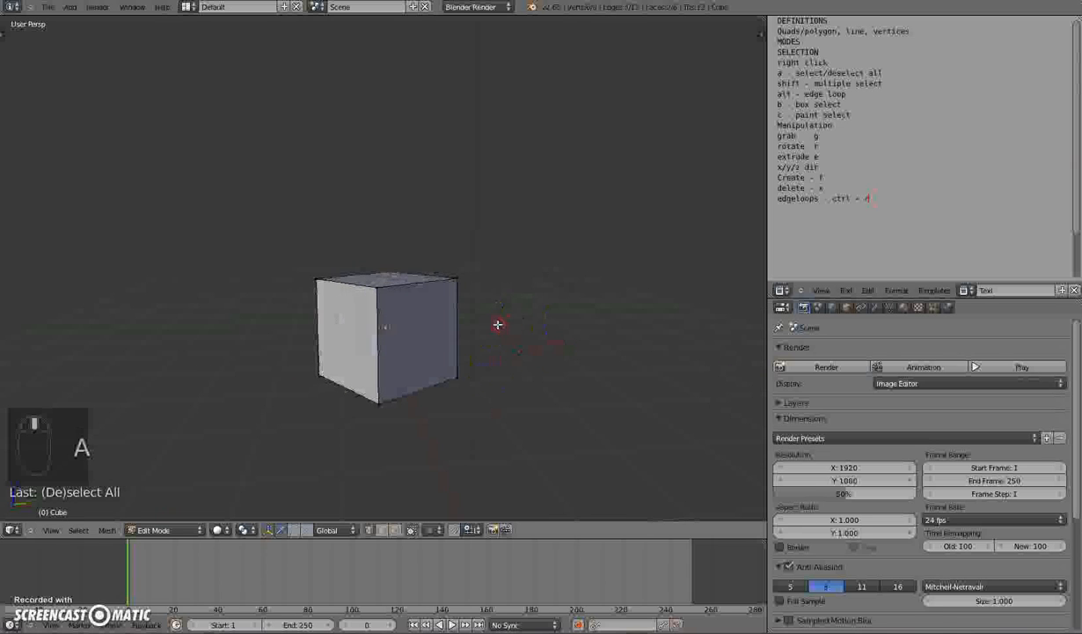
pyautogui.moveTo(749, 130); pyautogui.dragTo(597, 287, button='middle')
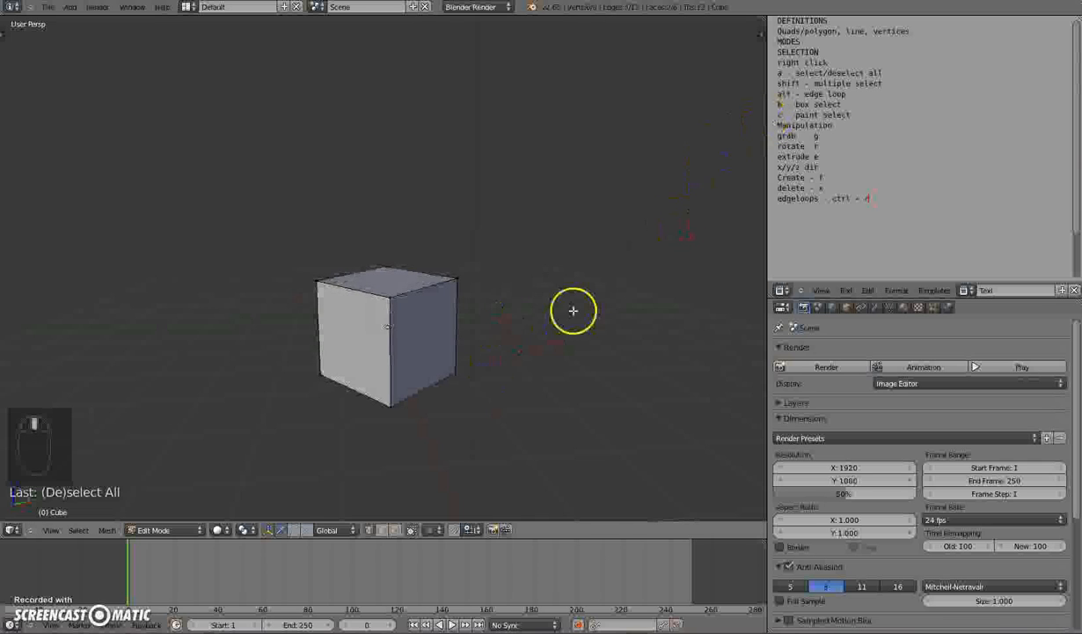
pyautogui.press('b')
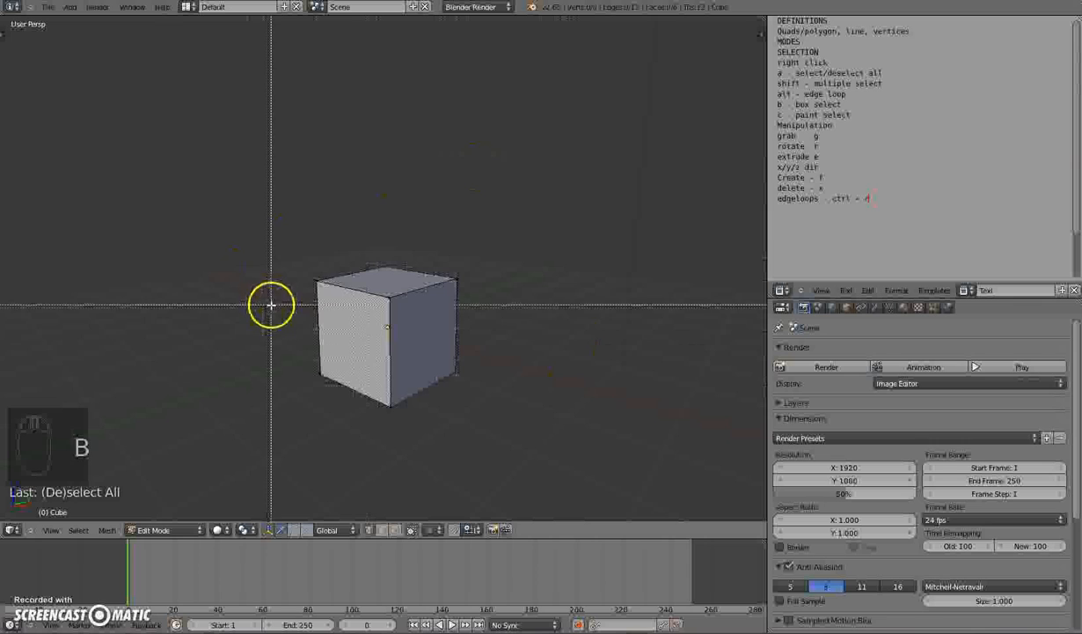
pyautogui.moveTo(510, 405); pyautogui.dragTo(410, 257)
pyautogui.moveTo(604, 436); pyautogui.dragTo(576, 417, button='middle')
# Clear the selection, adjust the Circle Select brush size and paint-select the corner vertices around the cube.
pyautogui.press('a')
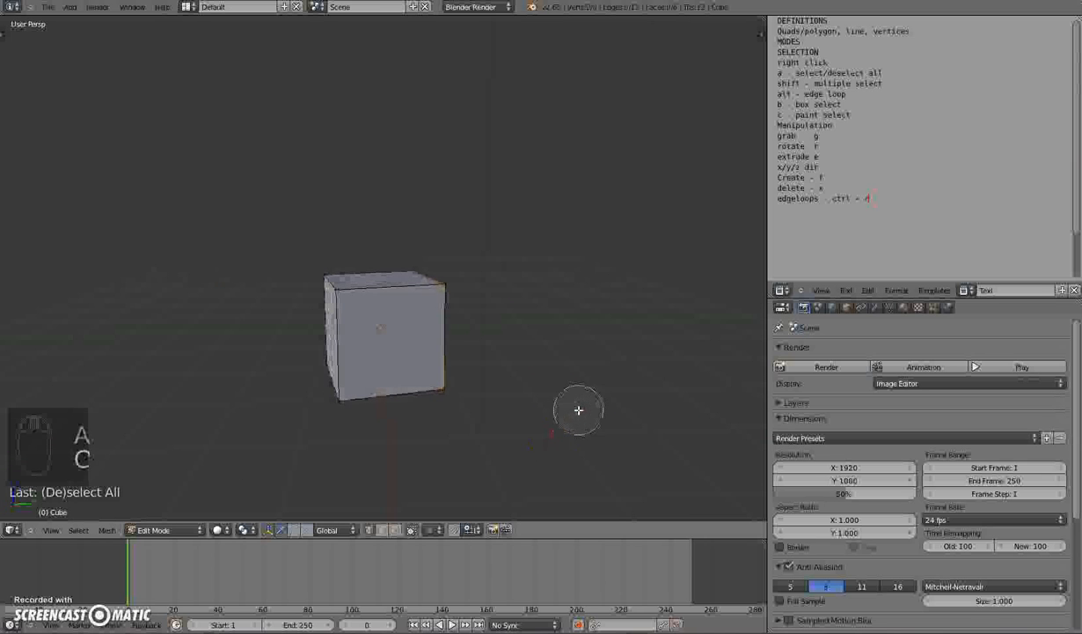
pyautogui.scroll(-10, 572, 409)
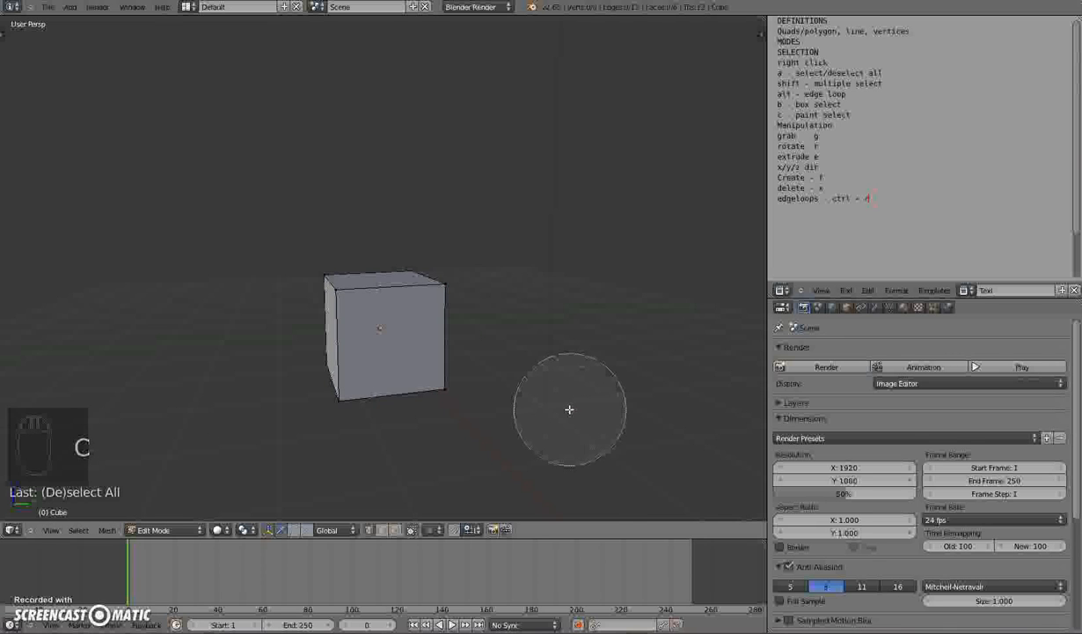
pyautogui.scroll(1, 568, 409)
pyautogui.scroll(7, 565, 410)
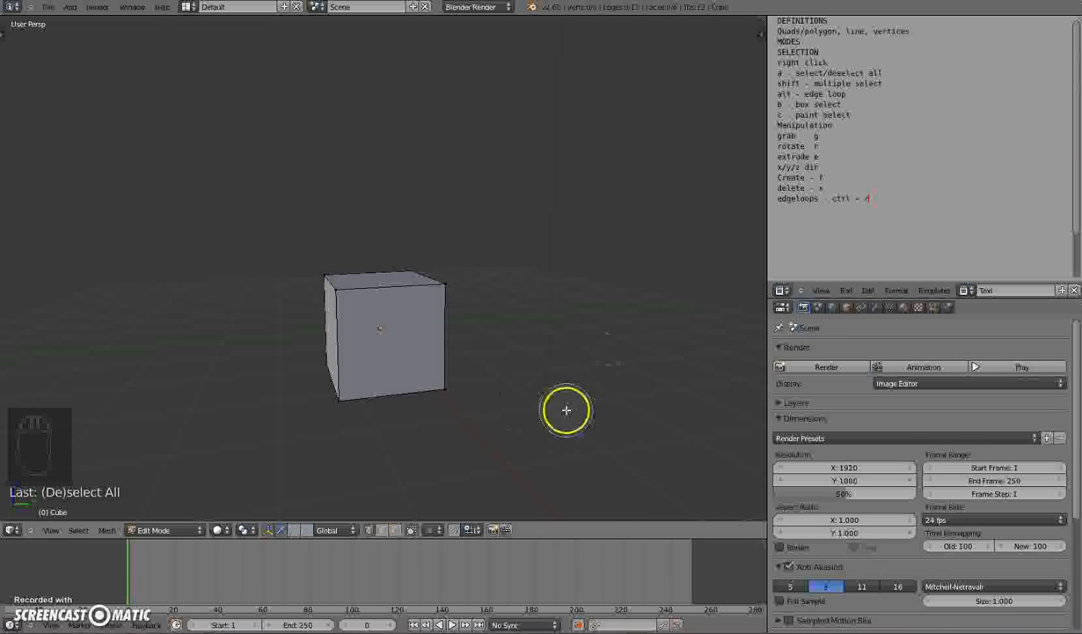
pyautogui.scroll(5, 577, 357)
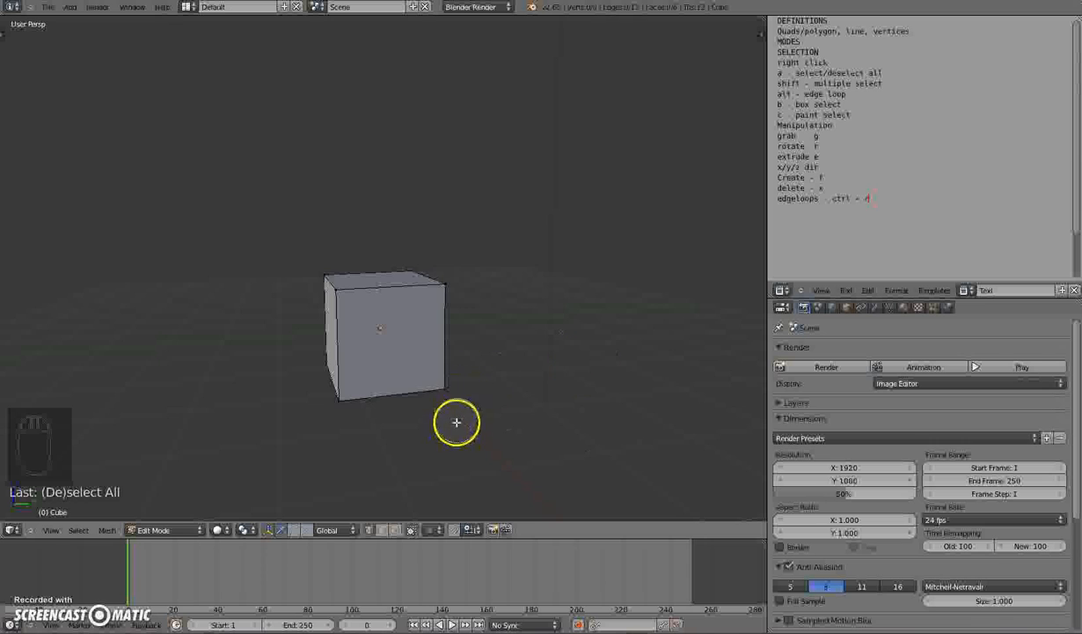
pyautogui.moveTo(445, 385)
pyautogui.mouseDown()
pyautogui.moveTo(441, 286)
pyautogui.moveTo(333, 284)
pyautogui.moveTo(350, 414)
pyautogui.moveTo(327, 416)
pyautogui.mouseUp()
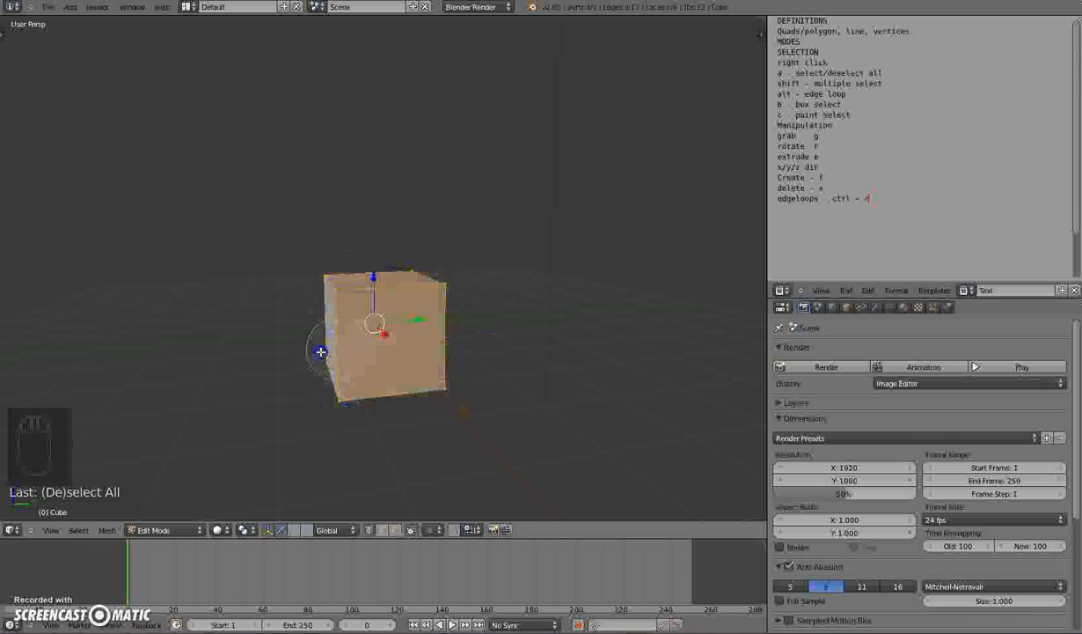
pyautogui.press('Escape')
pyautogui.moveTo(479, 375); pyautogui.dragTo(497, 372, button='middle')
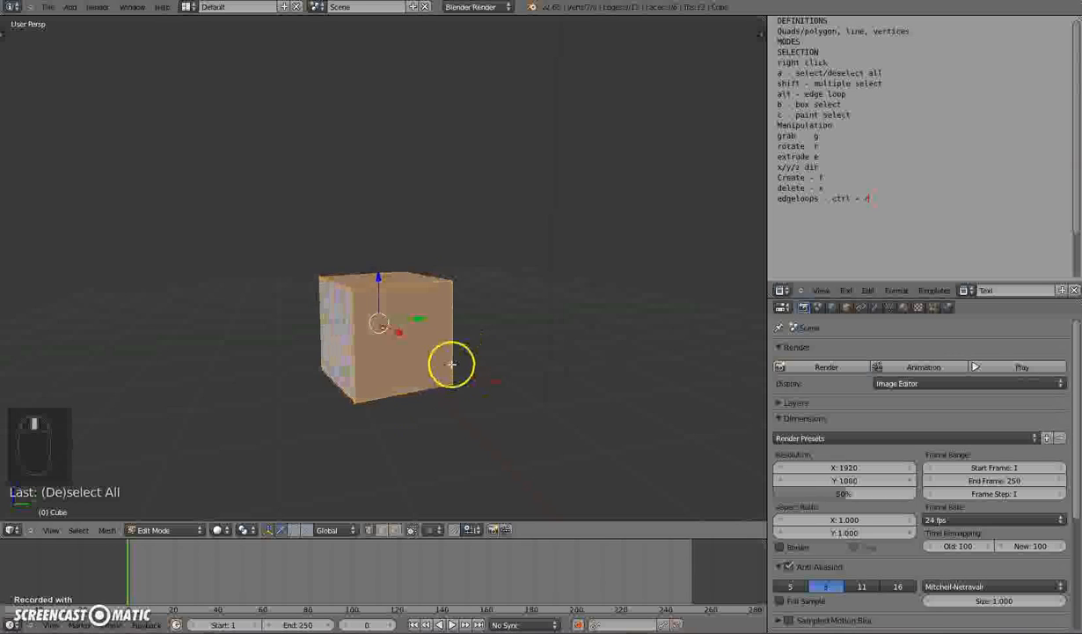
# Clear the selection and select a single corner vertex of the cube's top face.
pyautogui.press('a')
pyautogui.moveTo(423, 366)
pyautogui.mouseDown(button='middle')
pyautogui.moveTo(460, 399)
pyautogui.moveTo(367, 370)
pyautogui.moveTo(421, 389)
pyautogui.moveTo(433, 374)
pyautogui.mouseUp(button='middle')
pyautogui.rightClick(453, 290)
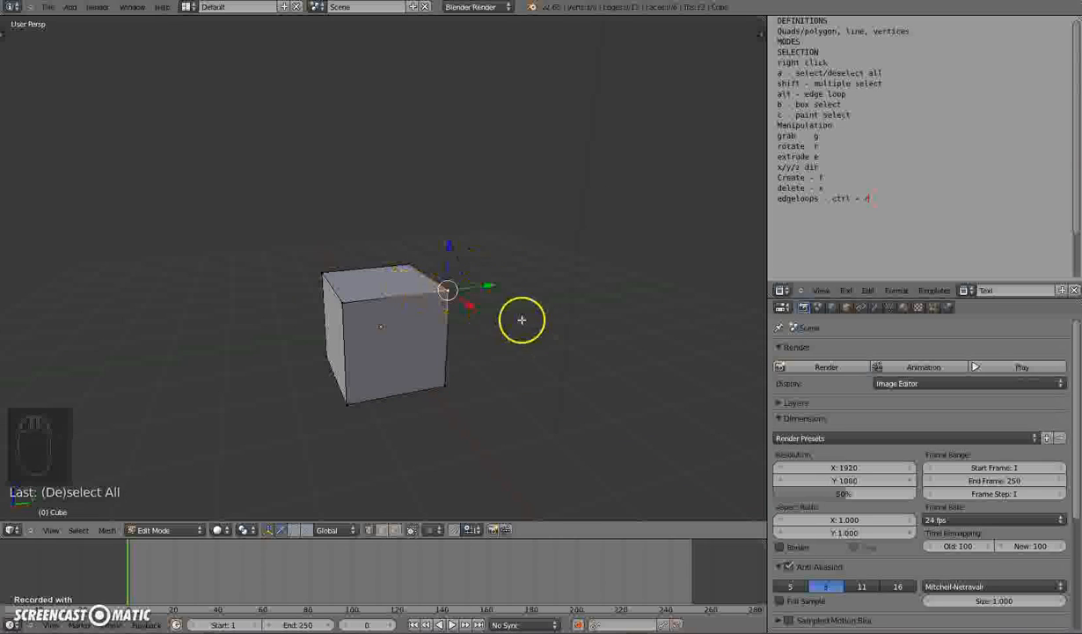
# Try grabbing the selected corner vertex, moving it freely and constrained to the X axis, and cancel.
pyautogui.press('g')
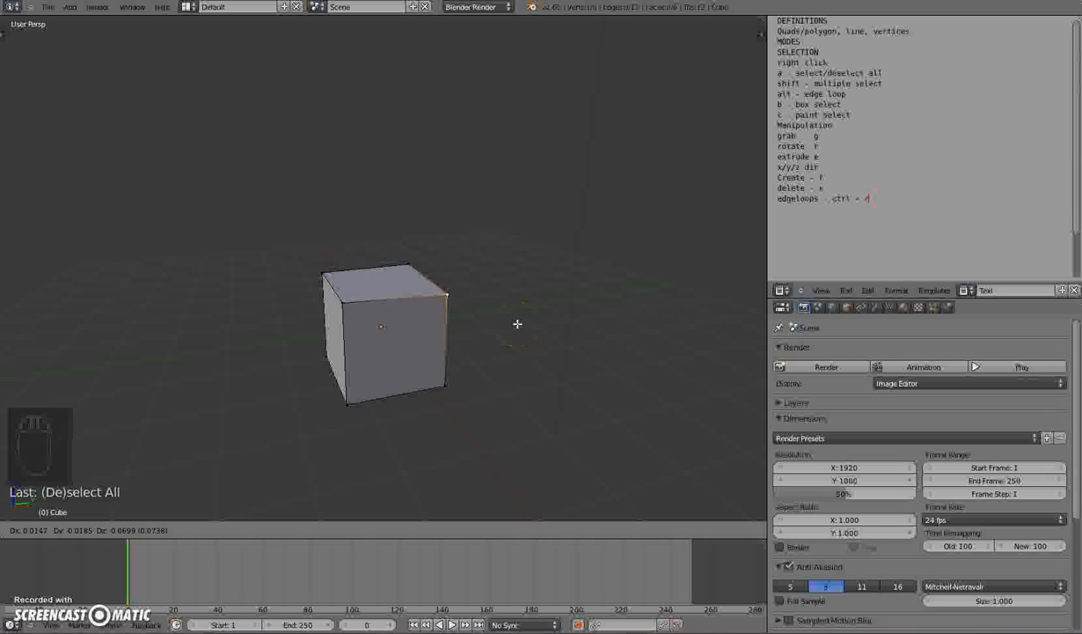
pyautogui.click(500, 308)
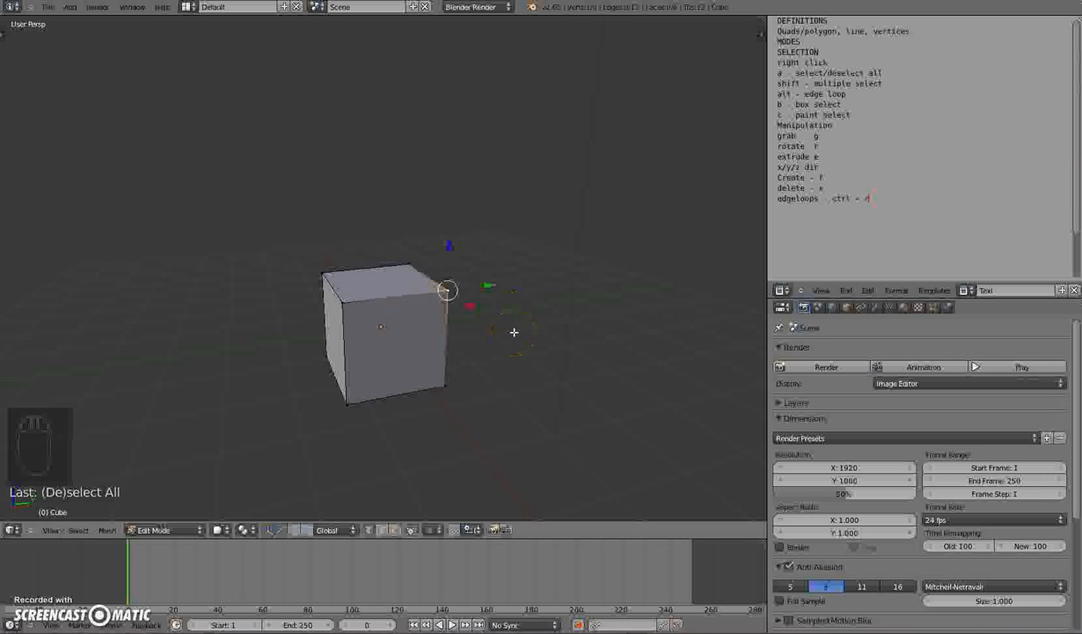
pyautogui.press('g')
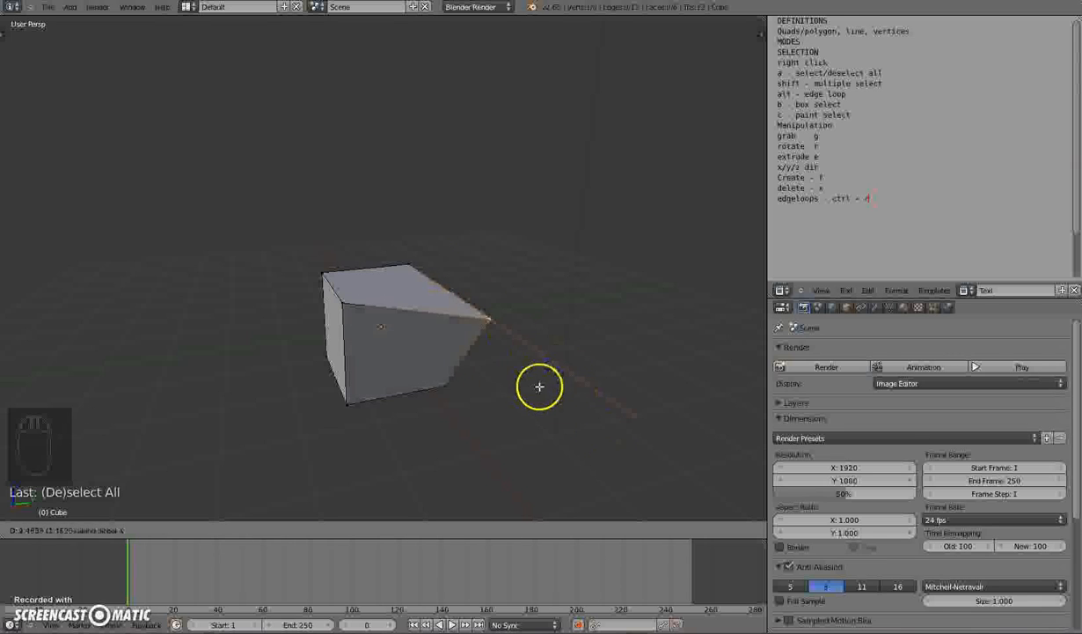
pyautogui.rightClick(506, 345)
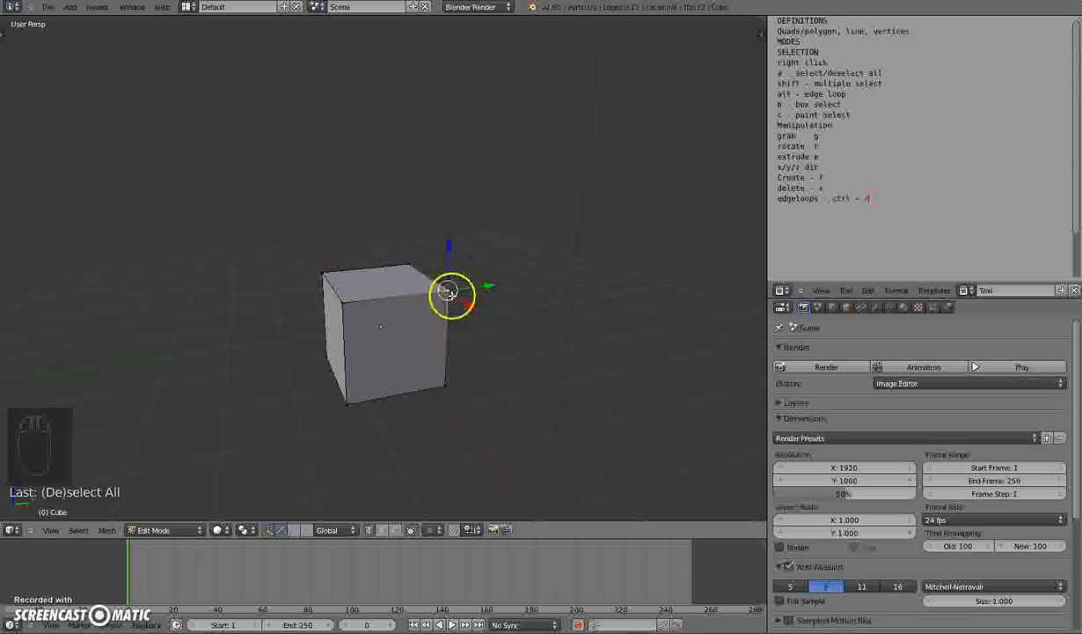
# Try moving the corner vertex along individual axes with the transform manipulator, and undo those moves.
pyautogui.moveTo(471, 306); pyautogui.dragTo(477, 264)
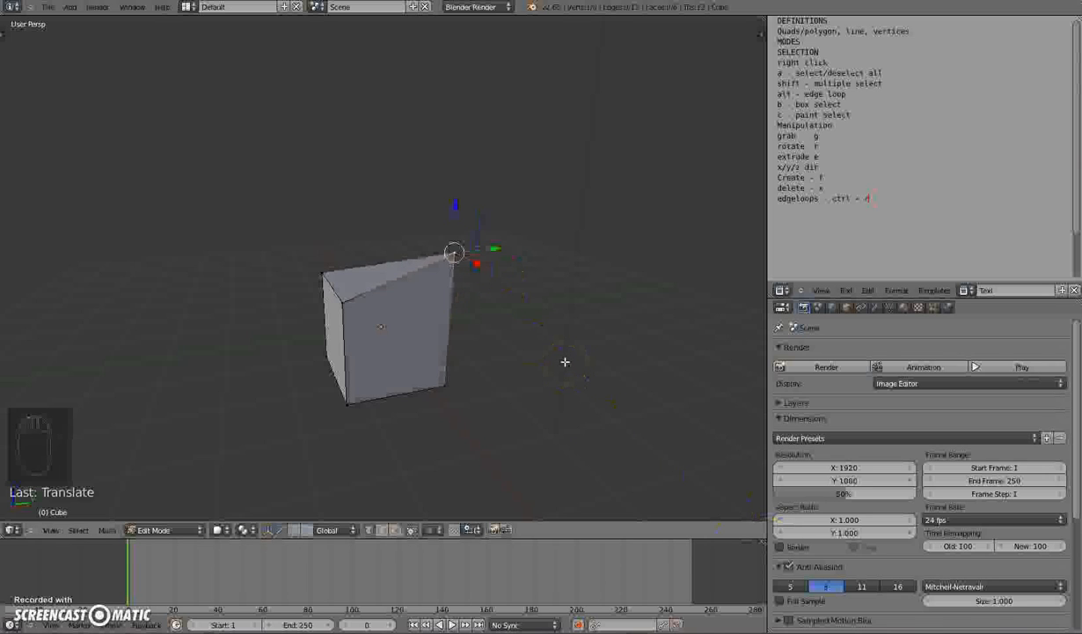
pyautogui.hotkey('ctrl', 'z')
pyautogui.hotkey('ctrl', 'z')
pyautogui.hotkey('ctrl', 'z')
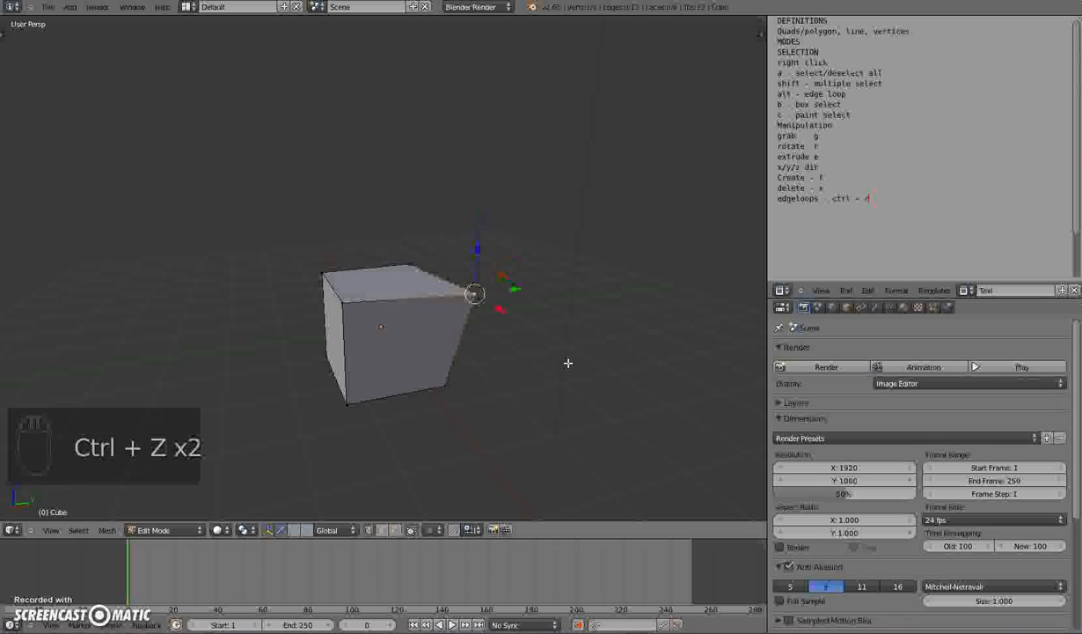
pyautogui.hotkey('ctrl', 'z')
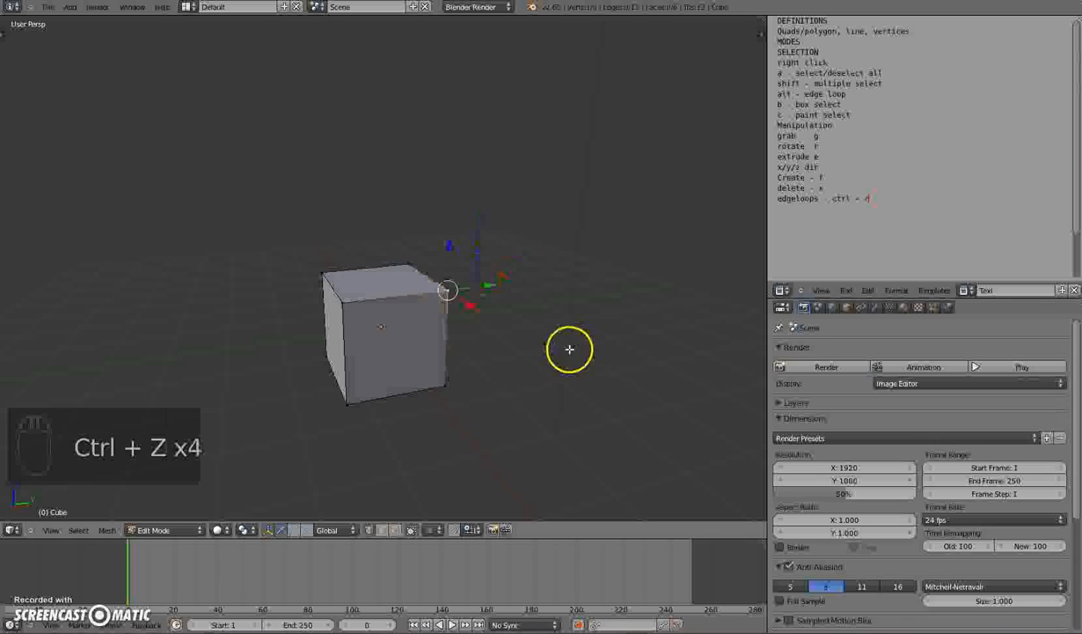
# Grab the selected corner vertex and move it outward about 1.2 units along the global Y axis.
pyautogui.press('g')
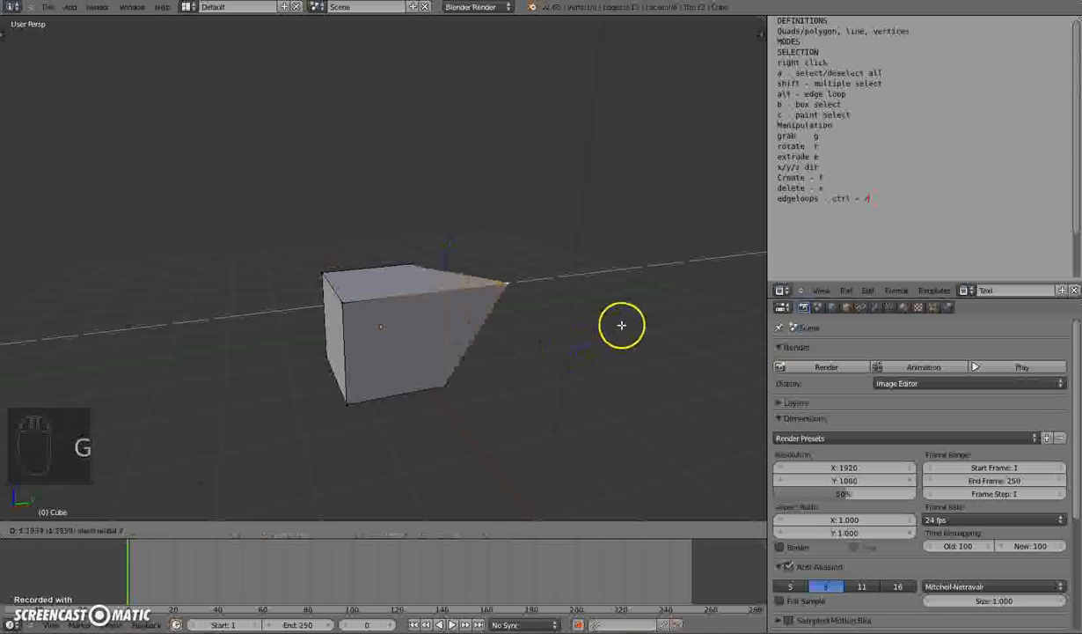
pyautogui.click(627, 324)
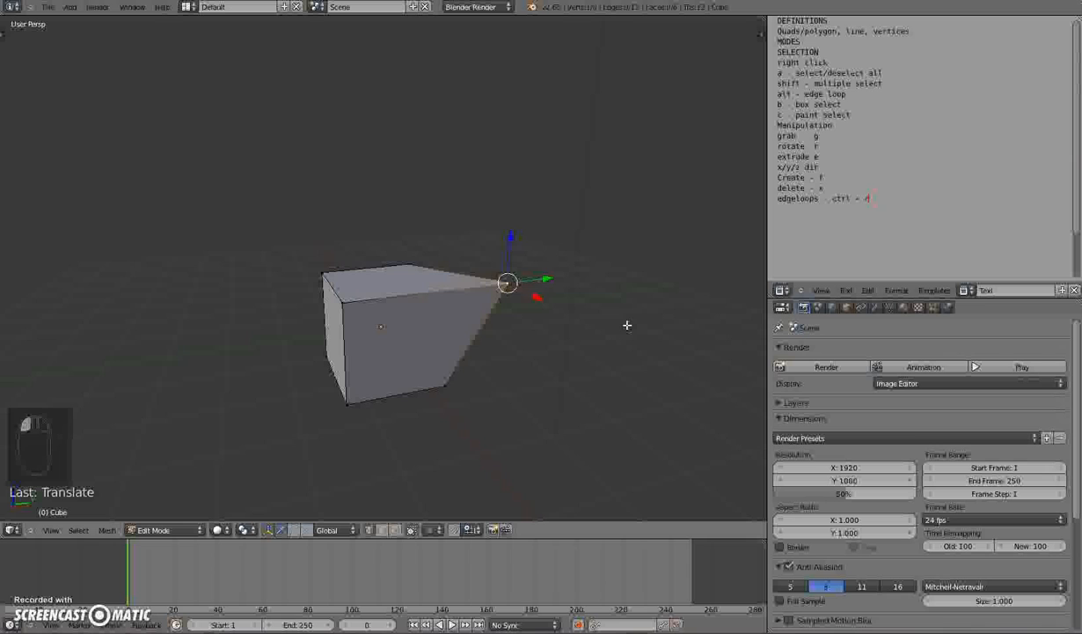
# Select the two vertices of the top edge opposite the stretched corner and rotate them around the Z axis.
pyautogui.rightClick(345, 302)
pyautogui.rightClick(325, 271)
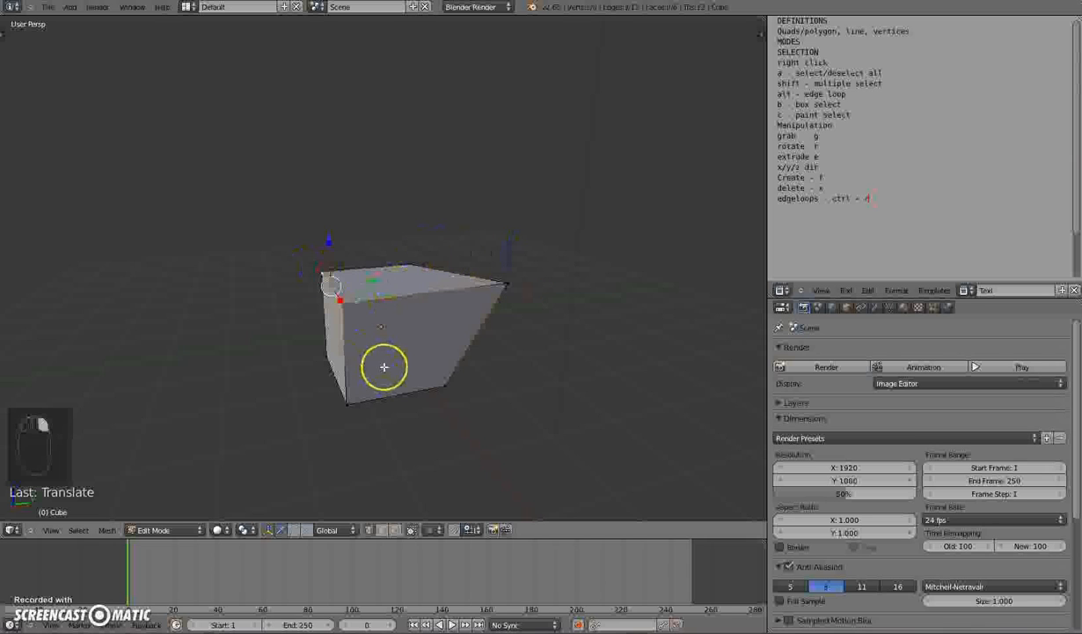
pyautogui.rightClick(353, 302)
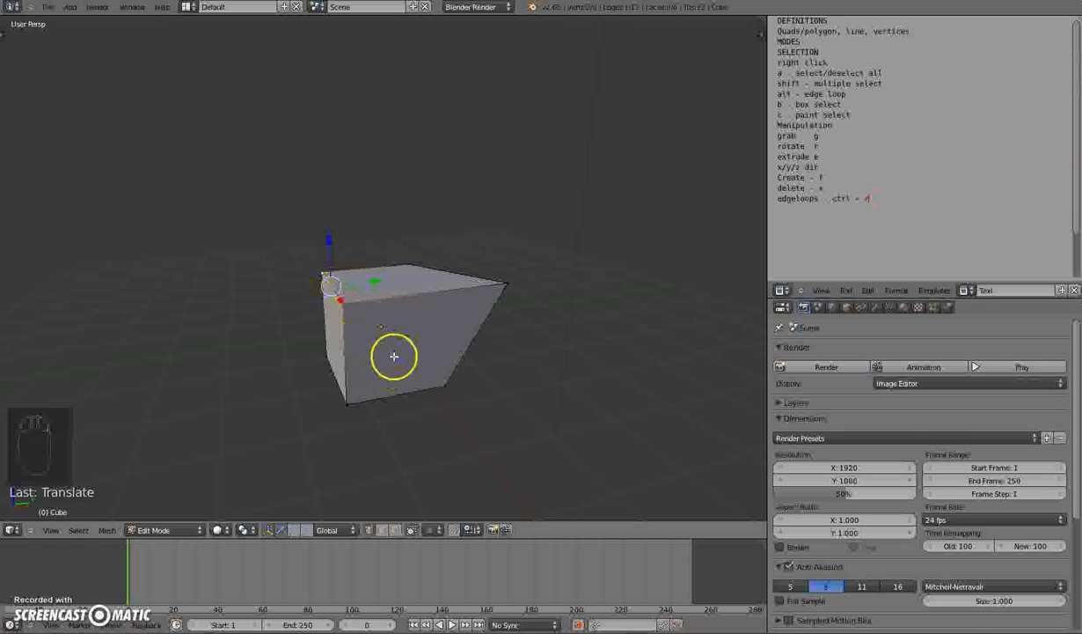
pyautogui.press('r')
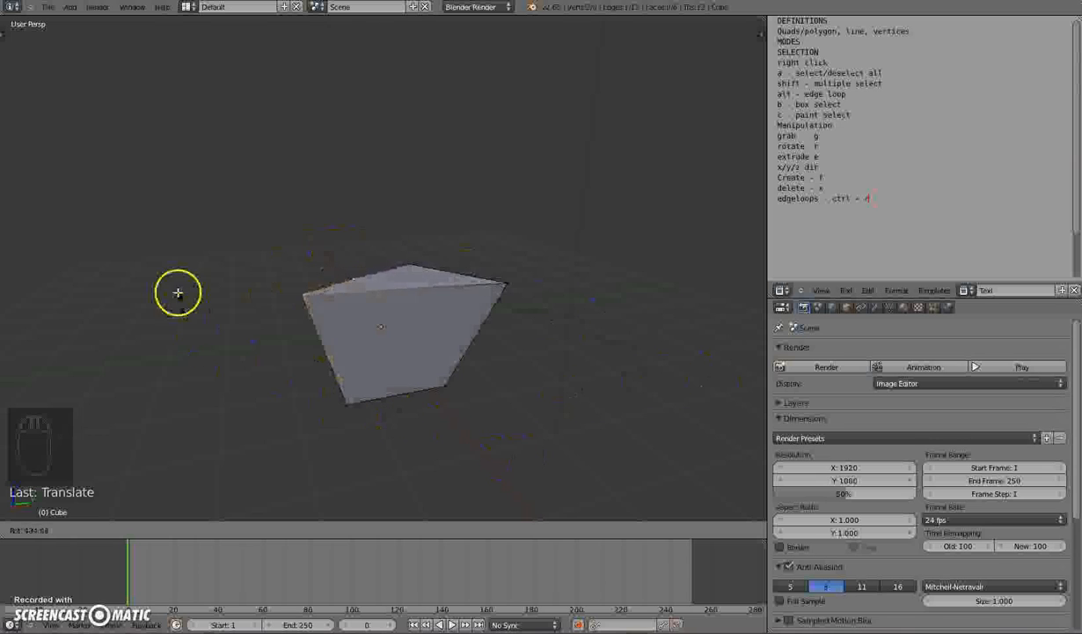
pyautogui.rightClick(425, 330)
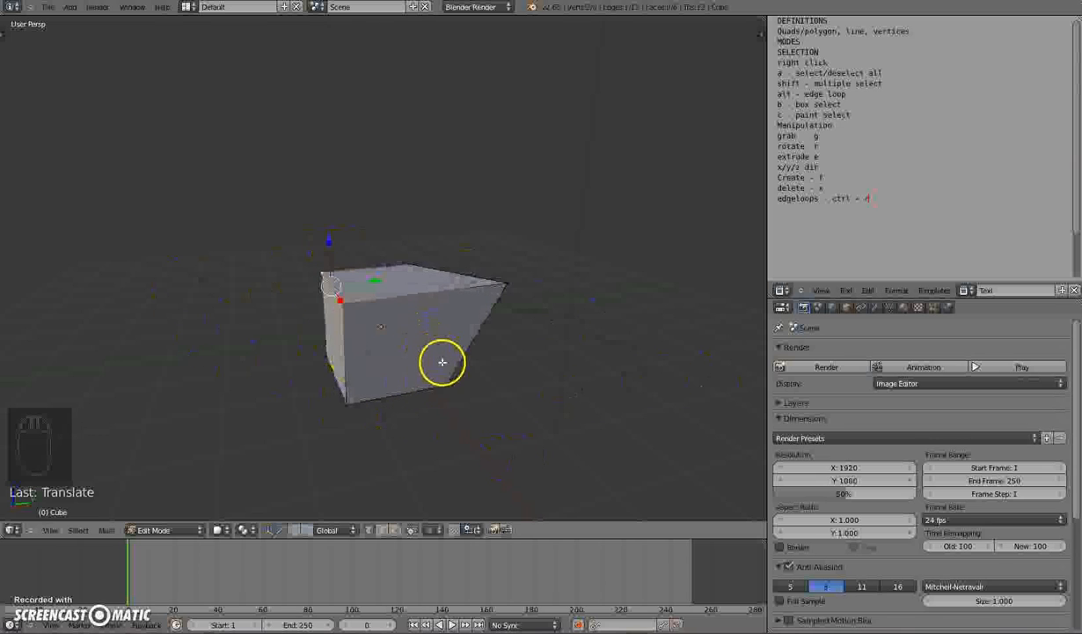
pyautogui.press('r')
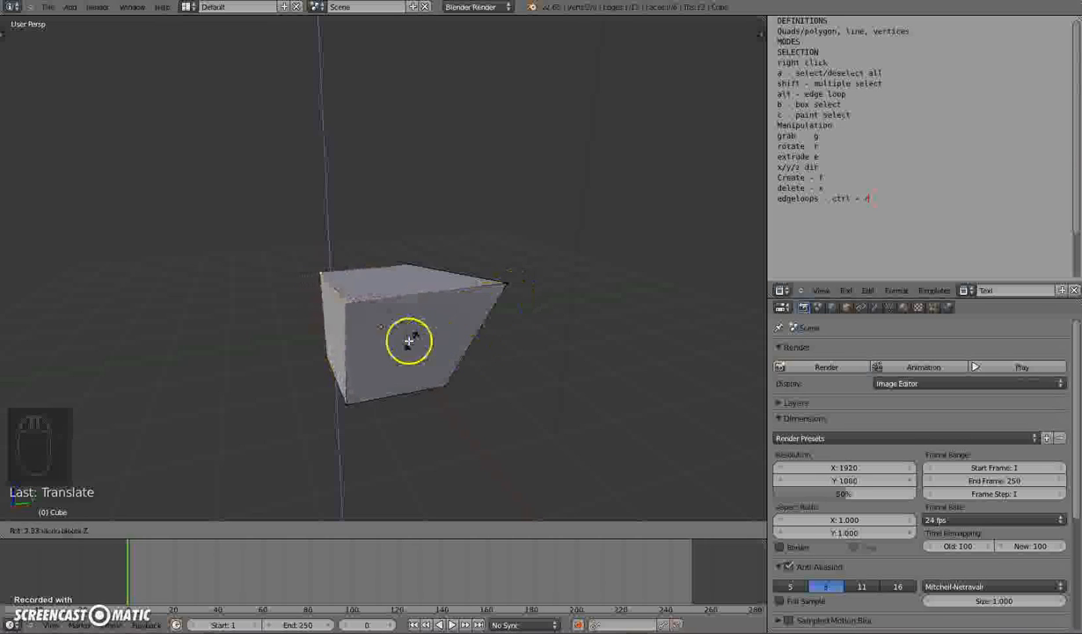
pyautogui.click(352, 331)
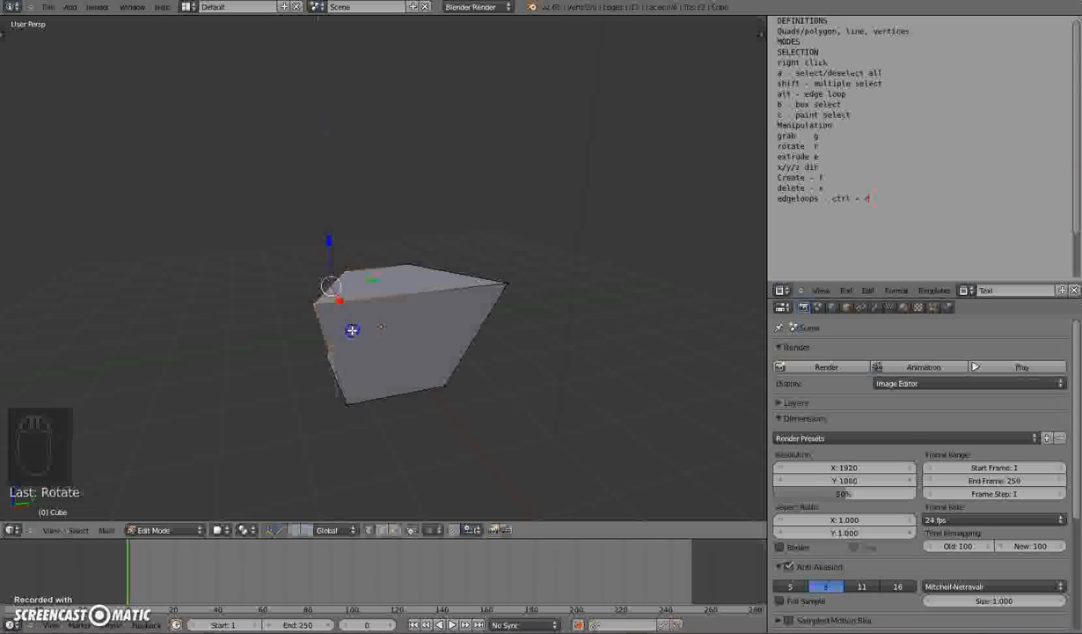
# Select one end vertex of the rotated top edge and extrude a new vertex away from the mesh.
pyautogui.moveTo(382, 365); pyautogui.dragTo(453, 387, button='middle')
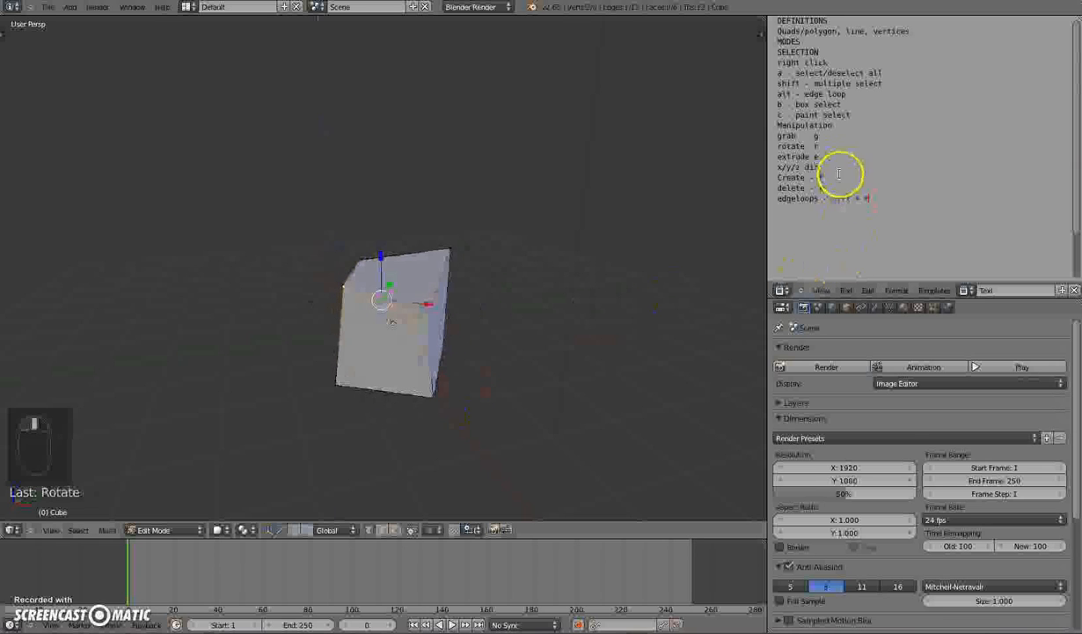
pyautogui.moveTo(505, 319); pyautogui.dragTo(283, 326, button='middle')
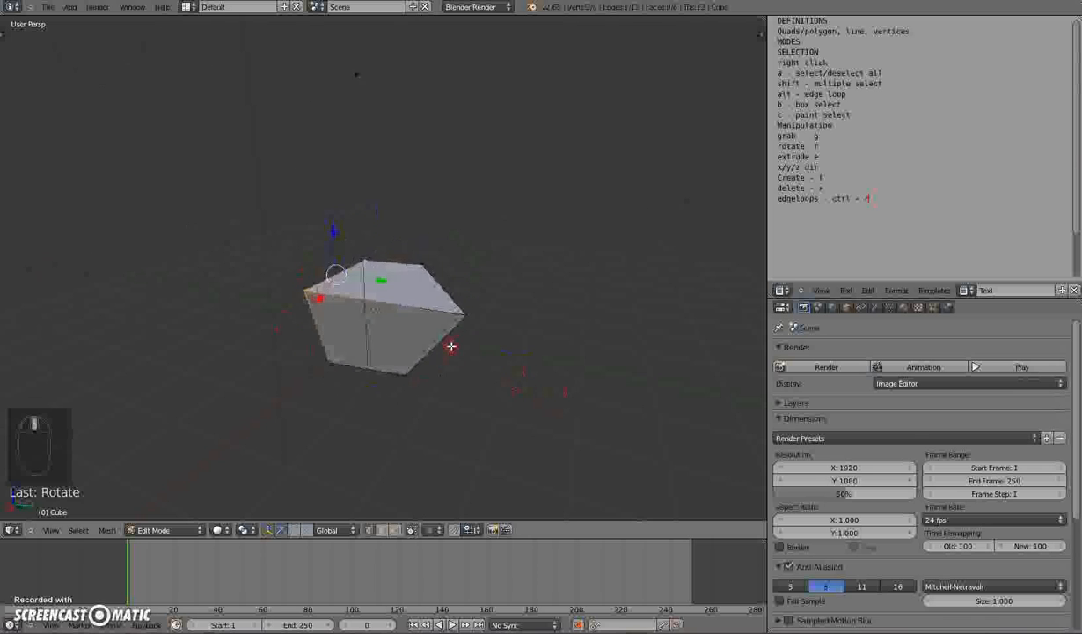
pyautogui.moveTo(388, 319)
pyautogui.mouseDown(button='middle')
pyautogui.moveTo(375, 293)
pyautogui.moveTo(385, 331)
pyautogui.mouseUp(button='middle')
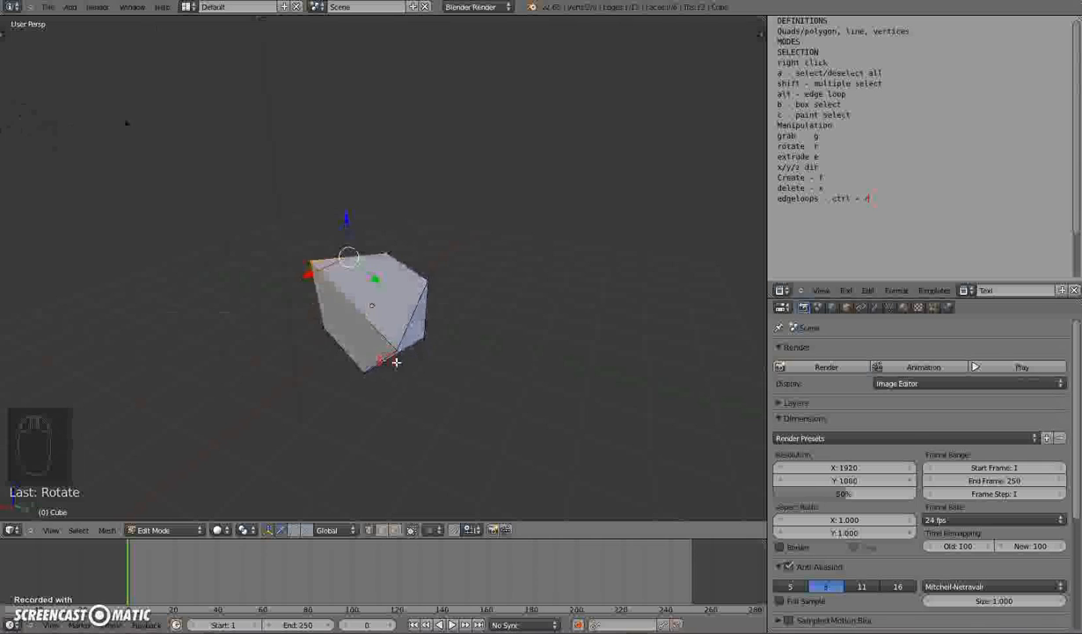
pyautogui.moveTo(399, 375)
pyautogui.mouseDown(button='middle')
pyautogui.moveTo(366, 377)
pyautogui.moveTo(381, 374)
pyautogui.mouseUp(button='middle')
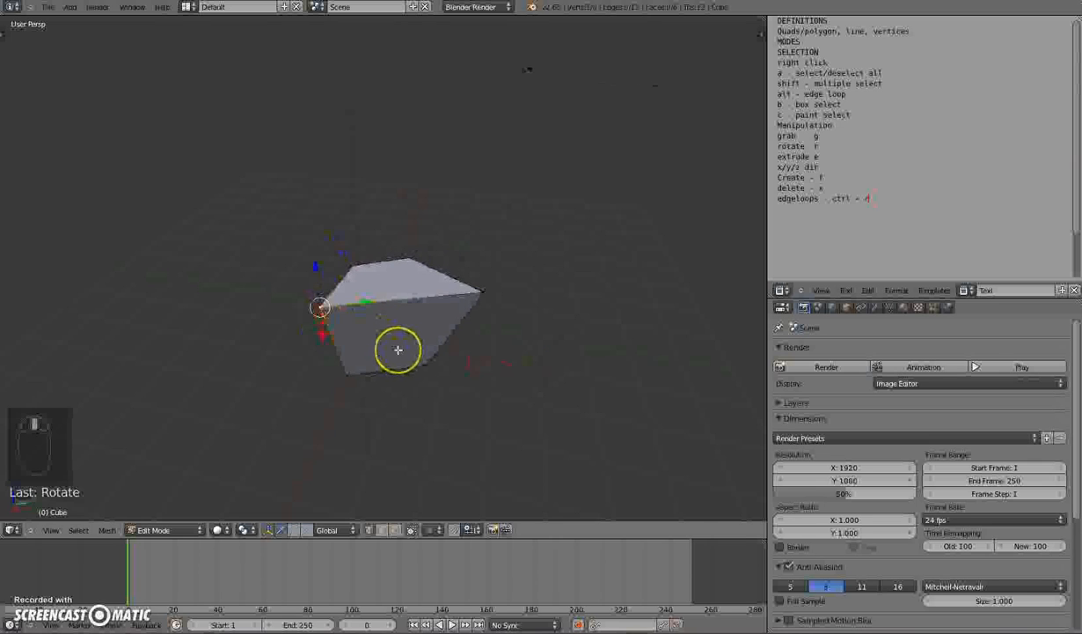
pyautogui.press('e')
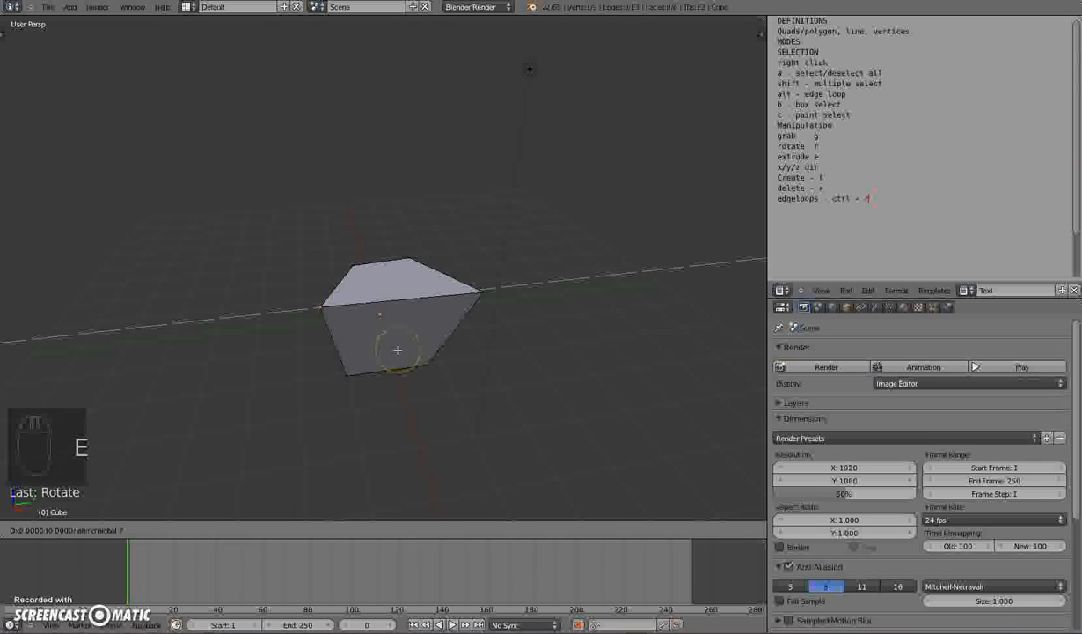
pyautogui.click(318, 357)
pyautogui.moveTo(533, 394); pyautogui.dragTo(473, 351, button='middle')
pyautogui.moveTo(522, 376); pyautogui.dragTo(406, 501, button='middle')
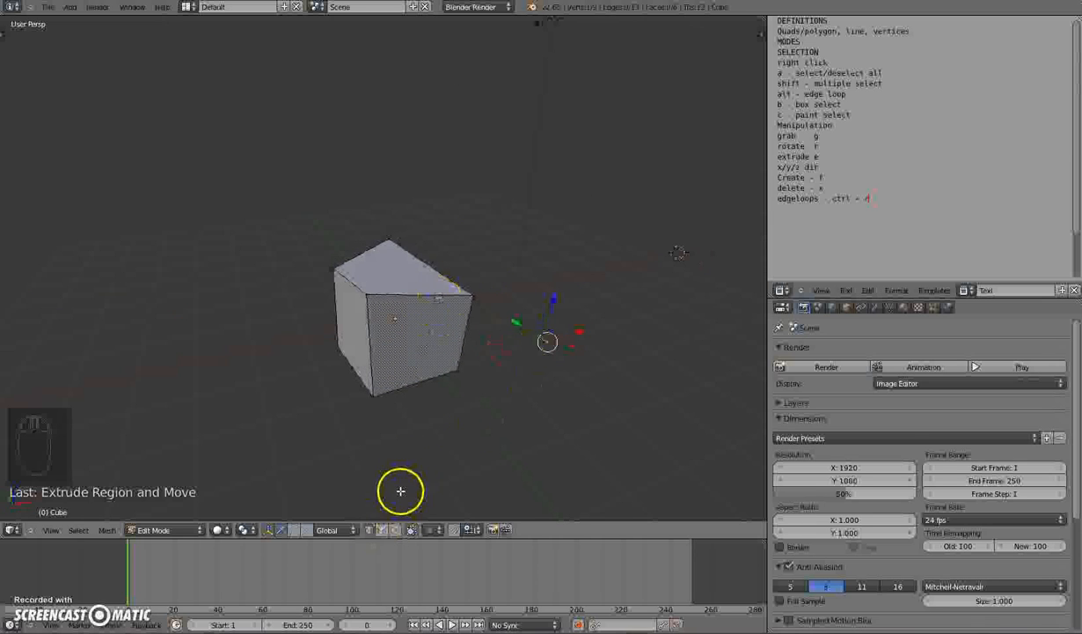
# Switch to face select mode and select the top face of the mesh.
pyautogui.click(396, 530)
pyautogui.moveTo(620, 331); pyautogui.dragTo(490, 336, button='middle')
pyautogui.rightClick(394, 261)
pyautogui.moveTo(394, 262); pyautogui.dragTo(458, 332, button='middle')
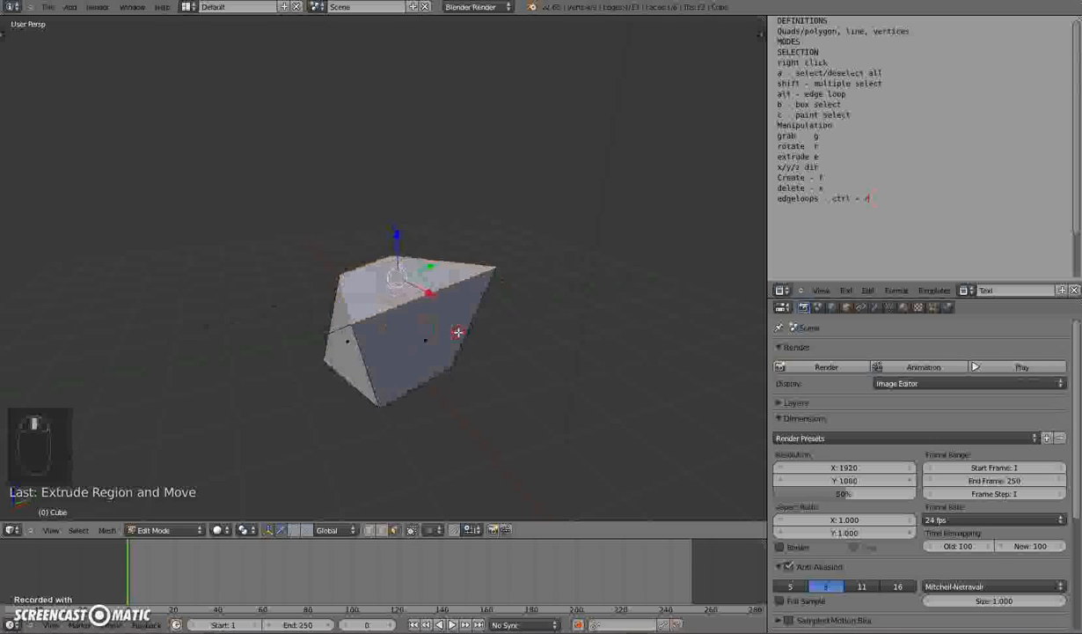
# Extrude the top face upward along its normal, undoing the first attempt, and fine-tune its height along Z.
pyautogui.press('e')
pyautogui.click(458, 331)
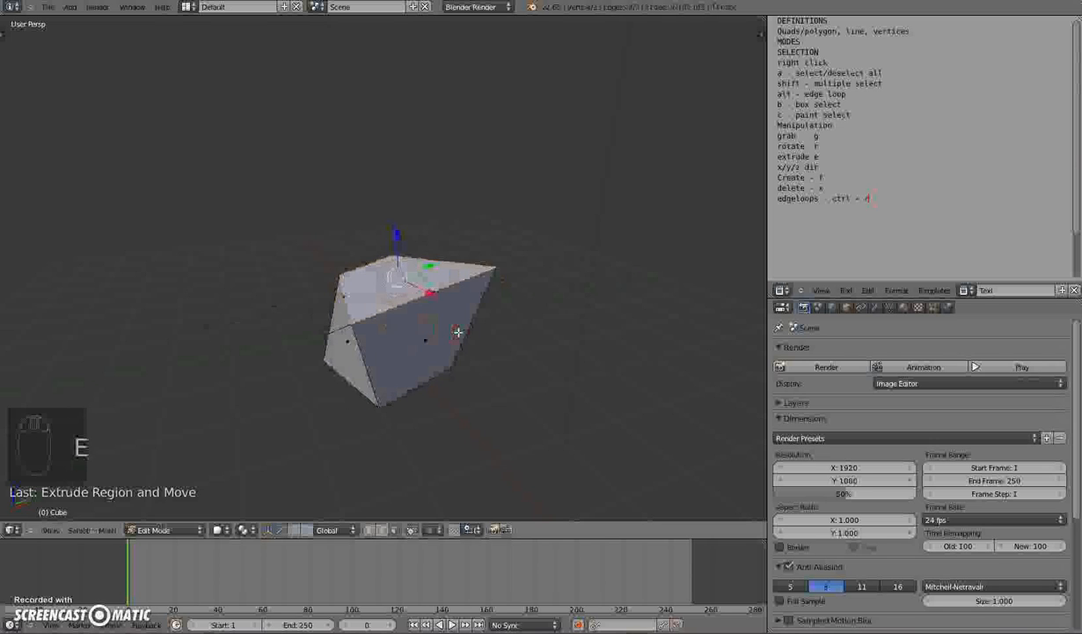
pyautogui.hotkey('ctrl', 'z')
pyautogui.press('e')
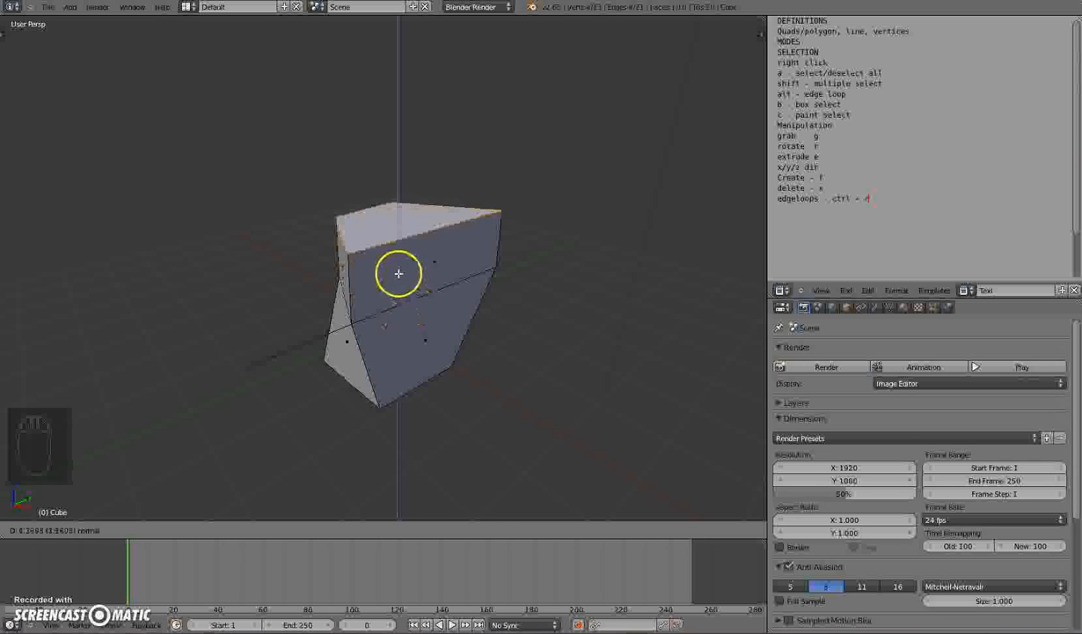
pyautogui.click(399, 273)
pyautogui.moveTo(376, 327); pyautogui.dragTo(669, 312, button='middle')
pyautogui.moveTo(365, 167)
pyautogui.mouseDown()
pyautogui.moveTo(366, 190)
pyautogui.moveTo(364, 164)
pyautogui.mouseUp()
pyautogui.moveTo(348, 301); pyautogui.dragTo(273, 271, button='middle')
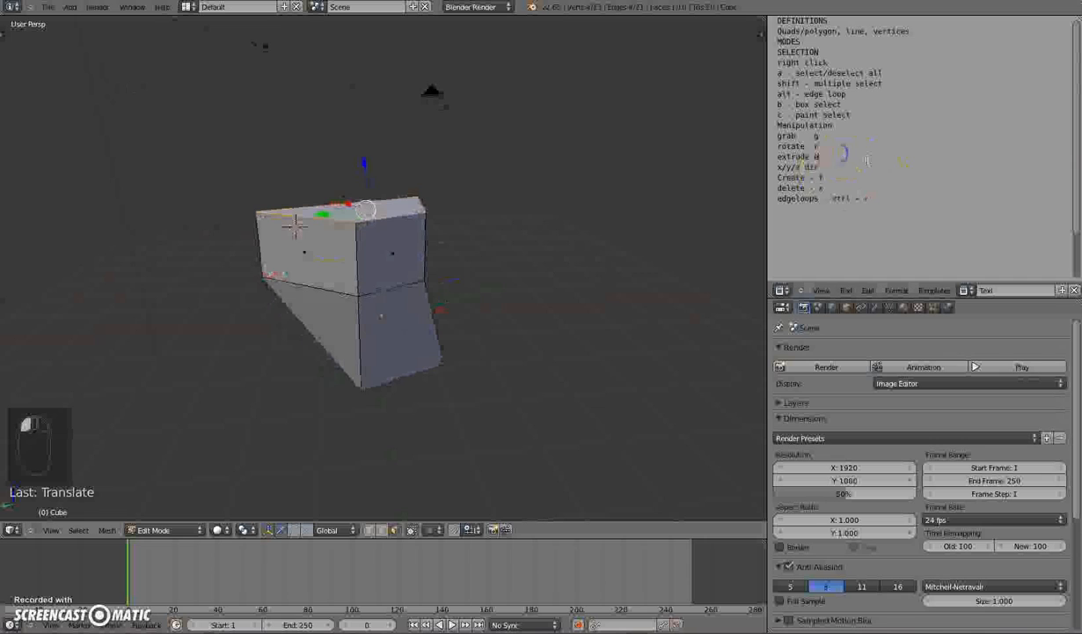
# Add the line "size - s" to the notes below the extrude entry.
pyautogui.press('Return')
pyautogui.write('siz')
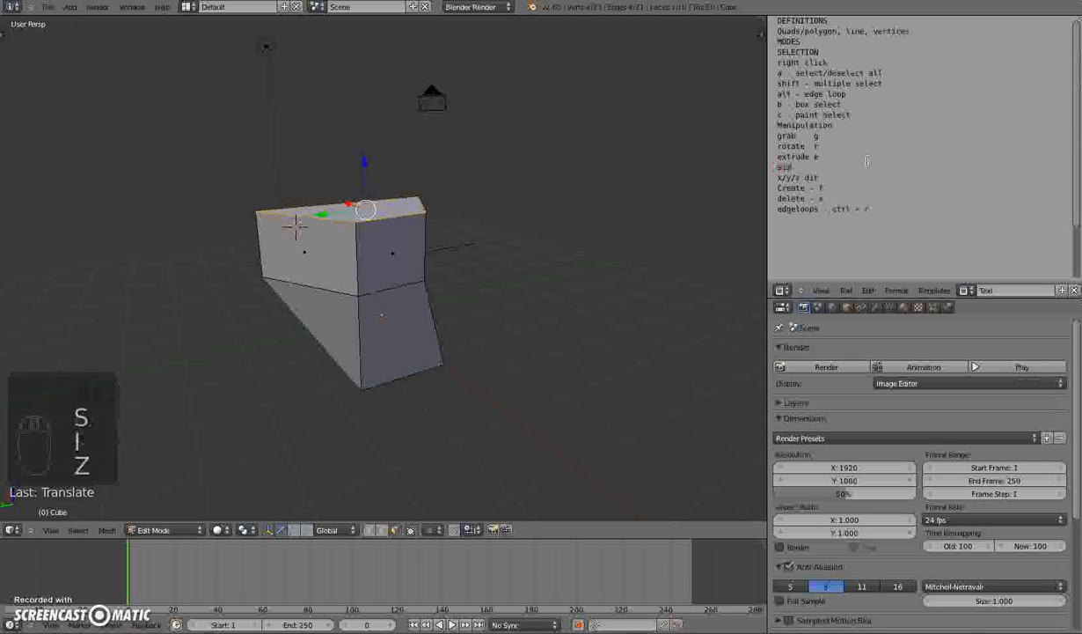
pyautogui.write('e - s')
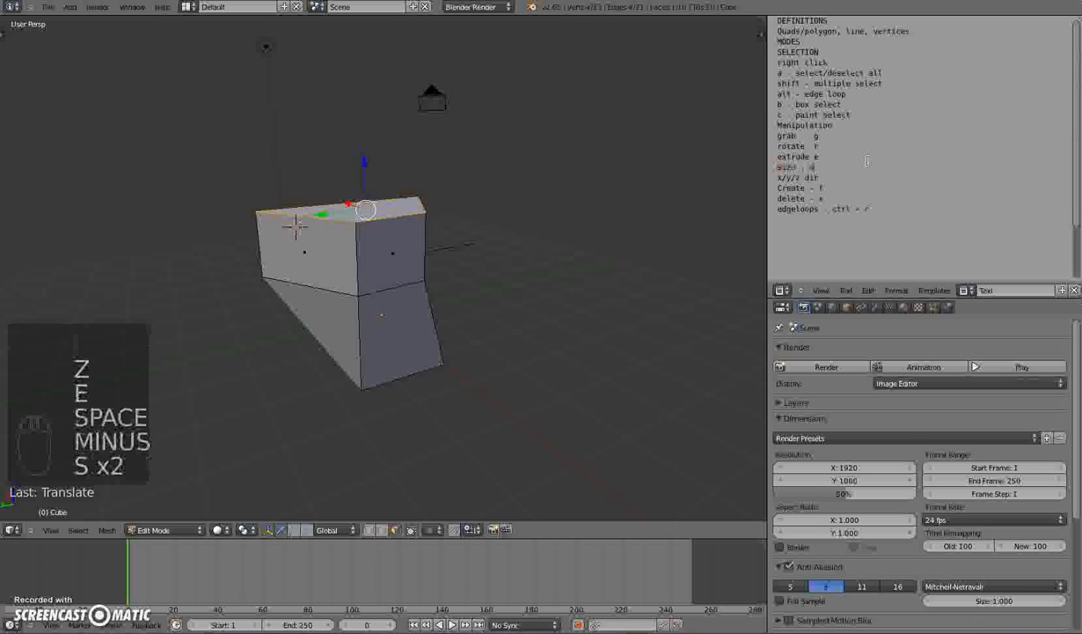
# Scale the extruded top face down to about 0.45 of its size.
pyautogui.moveTo(483, 234); pyautogui.dragTo(565, 291, button='middle')
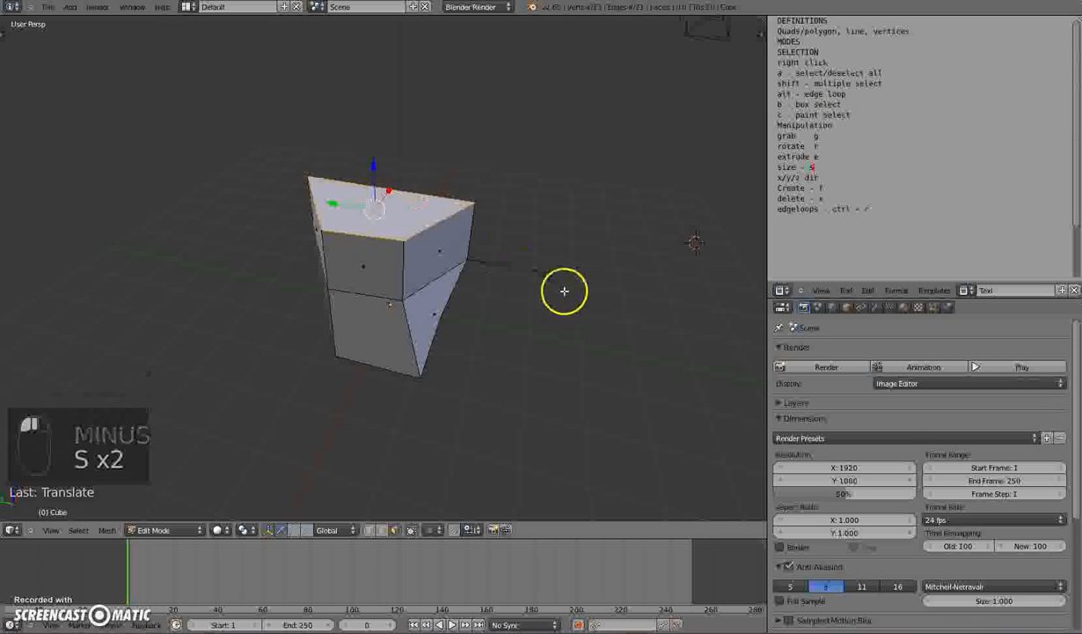
pyautogui.press('s')
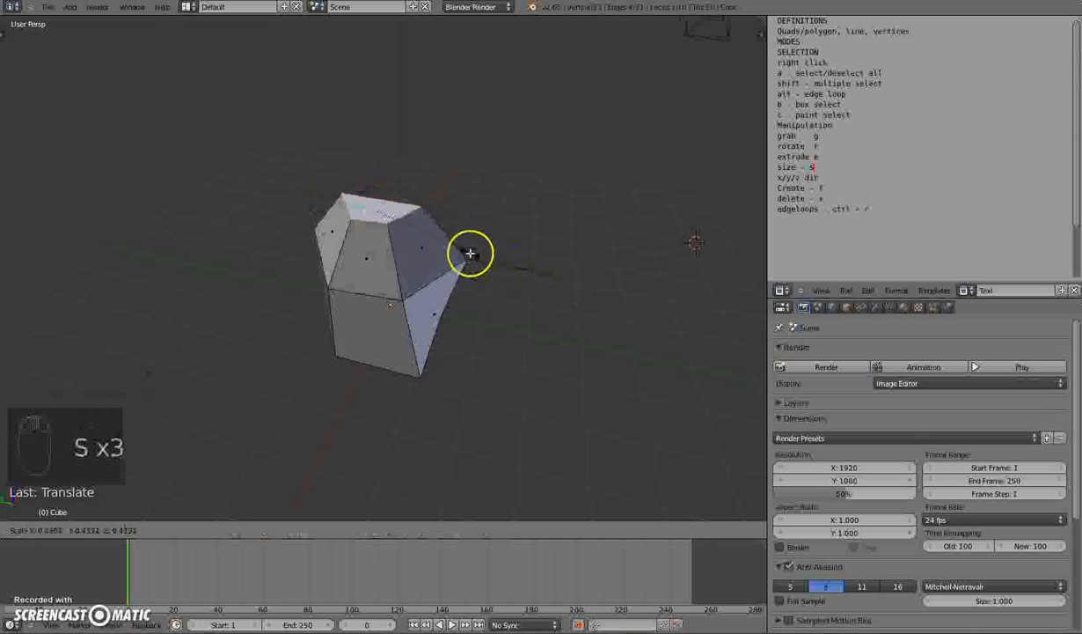
pyautogui.click(471, 259)
# Extrude the reduced top face upward and scale its new end face much wider.
pyautogui.moveTo(471, 259); pyautogui.dragTo(542, 307, button='middle')
pyautogui.press('e')
pyautogui.click(508, 267)
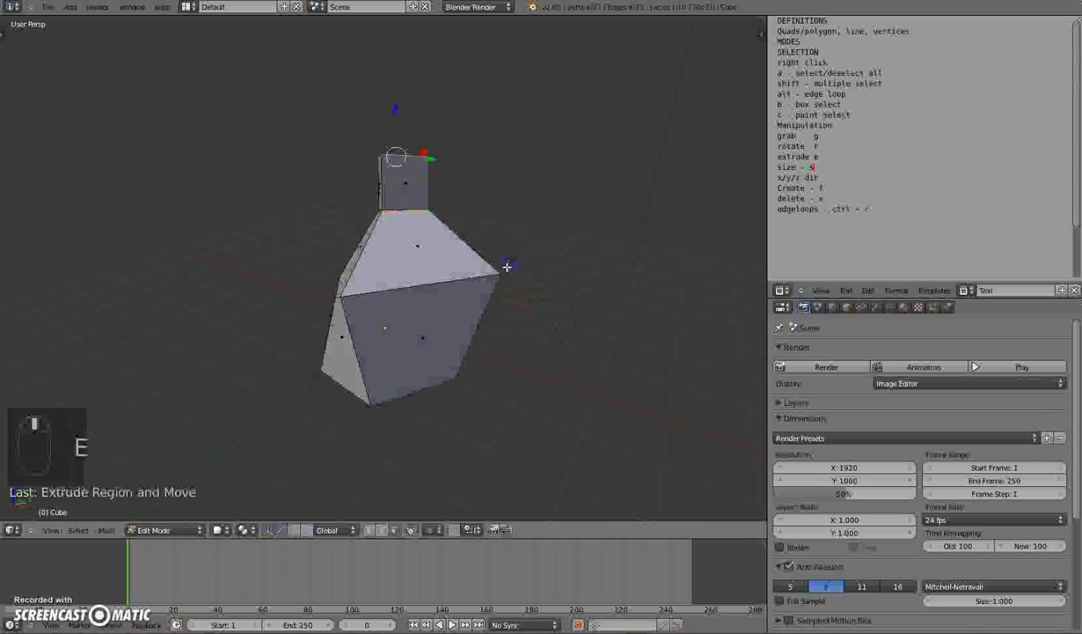
pyautogui.press('s')
pyautogui.click(691, 309)
pyautogui.press('s')
pyautogui.click(577, 253)
pyautogui.moveTo(577, 254); pyautogui.dragTo(448, 250, button='middle')
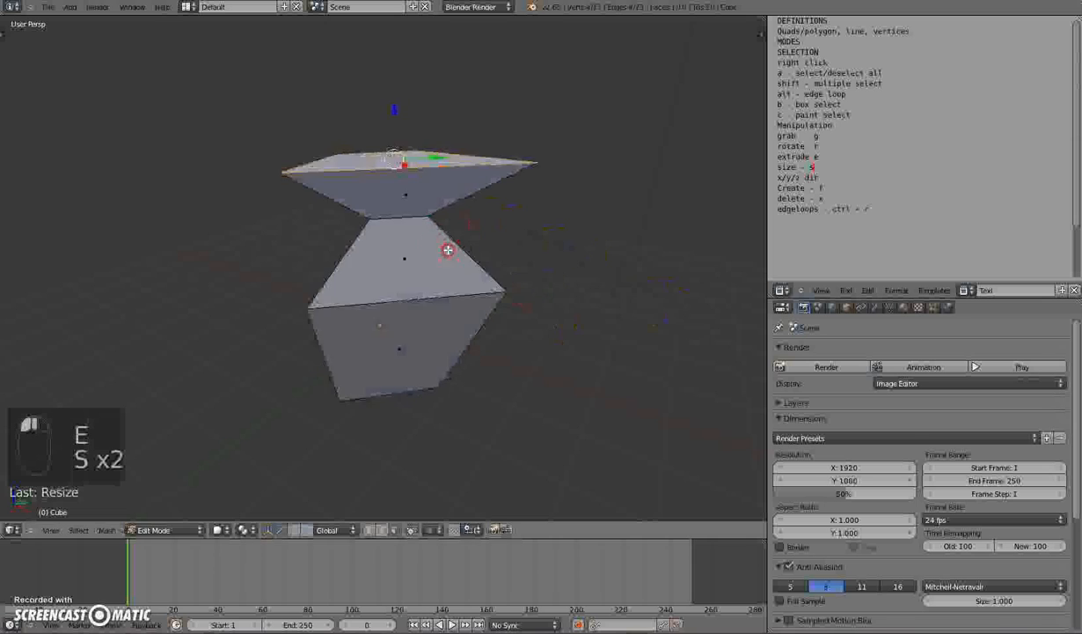
# Extrude the widened top face upward again and scale the new end face down to a narrow top.
pyautogui.press('e')
pyautogui.click(548, 272)
pyautogui.press('s')
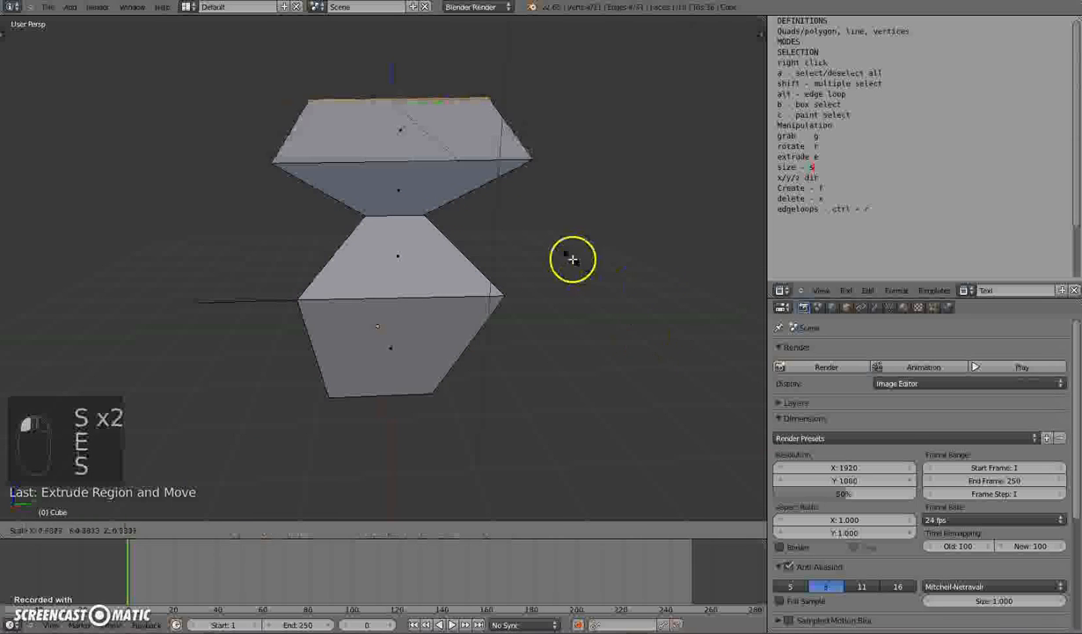
pyautogui.click(452, 174)
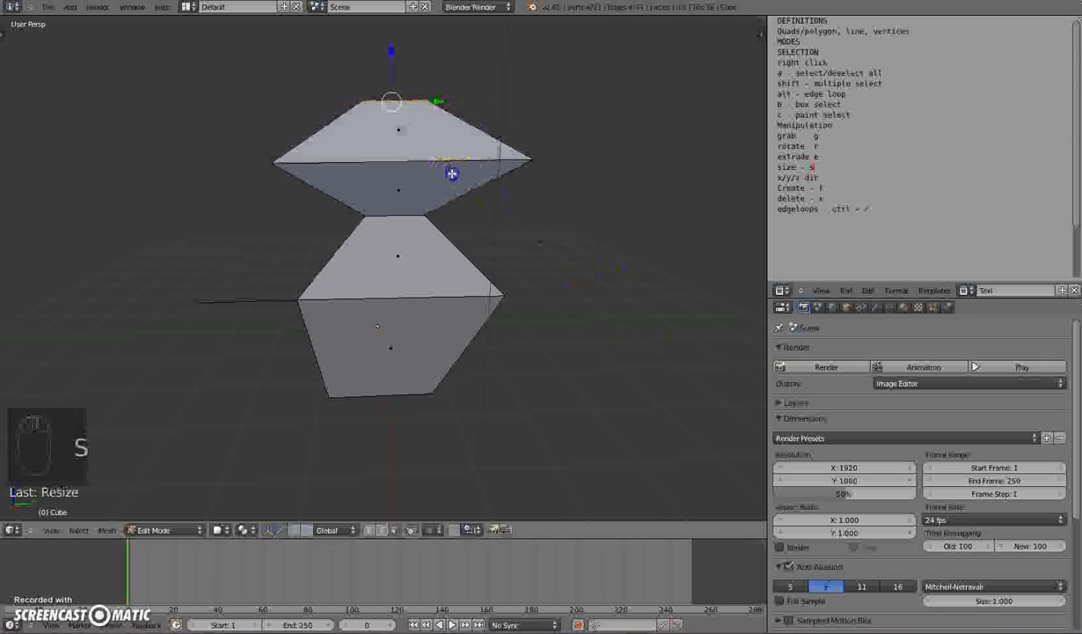
pyautogui.moveTo(452, 173); pyautogui.dragTo(500, 278, button='middle')
pyautogui.scroll(-4, 705, 218)
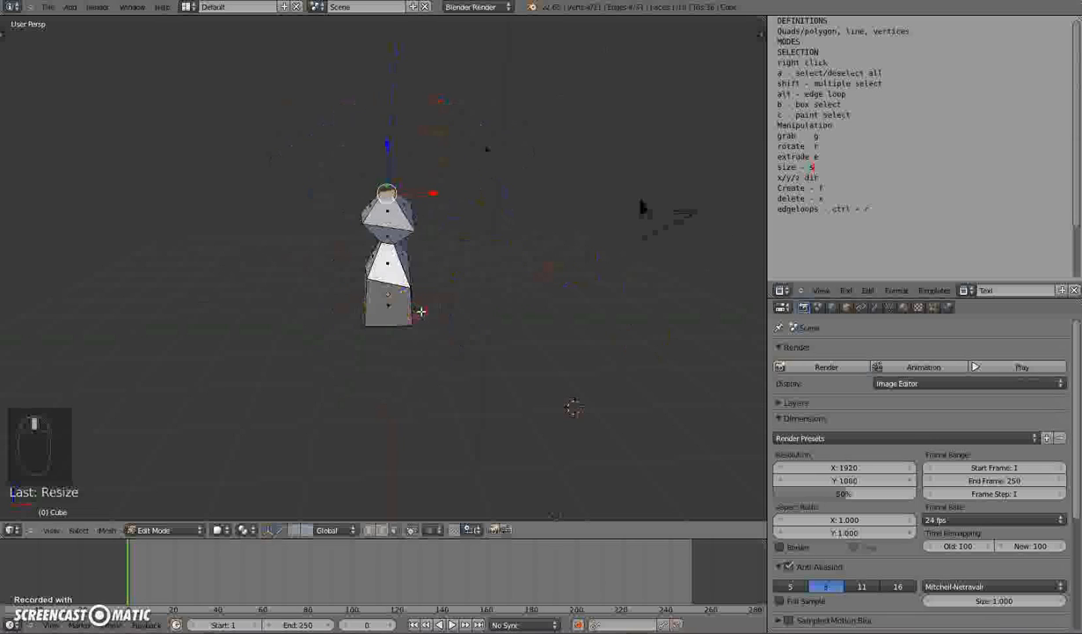
# Extrude the narrow top face upward once more and scale the new end face wider.
pyautogui.press('e')
pyautogui.click(425, 269)
pyautogui.press('s')
pyautogui.click(585, 303)
pyautogui.scroll(5, 384, 212)
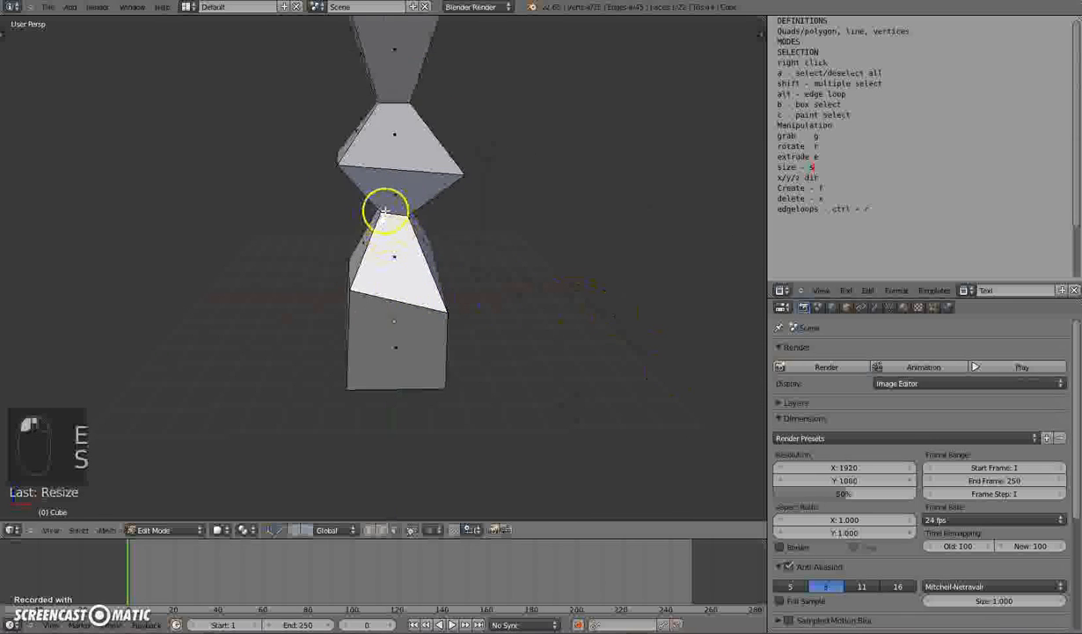
# In vertex selection mode, pull two corner vertices of the wide middle section outward into long points.
pyautogui.moveTo(385, 211); pyautogui.dragTo(382, 160, button='middle')
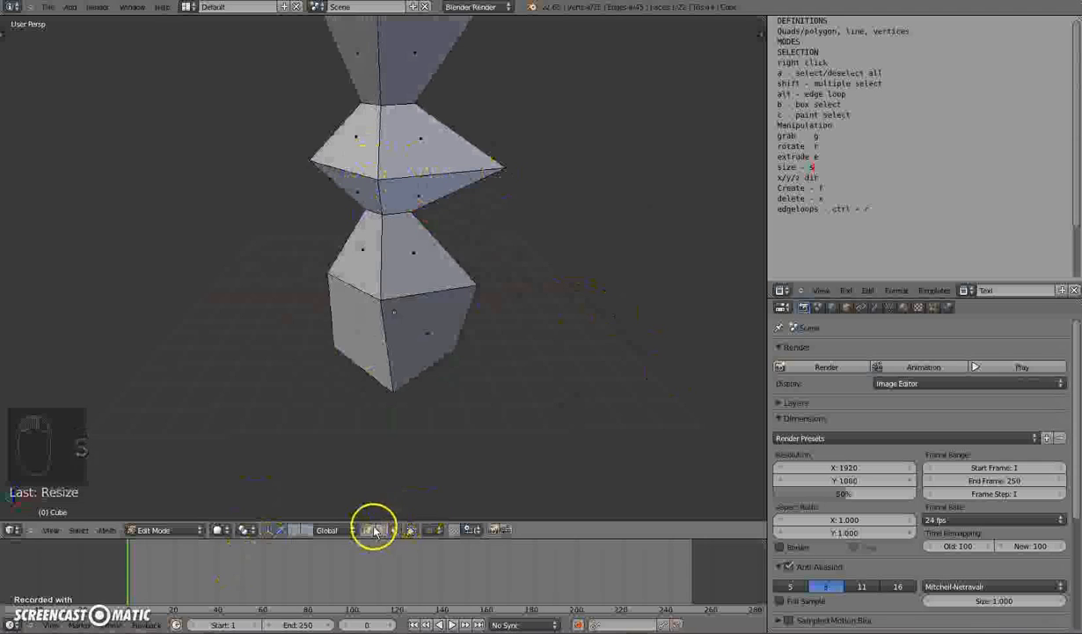
pyautogui.rightClick(504, 167)
pyautogui.press('g')
pyautogui.click(642, 137)
pyautogui.moveTo(355, 154); pyautogui.dragTo(453, 141, button='middle')
pyautogui.rightClick(311, 214)
pyautogui.press('g')
pyautogui.click(169, 230)
# Move two upper corner vertices of the base block outward.
pyautogui.moveTo(247, 236); pyautogui.dragTo(435, 222, button='middle')
pyautogui.moveTo(314, 239); pyautogui.dragTo(445, 286, button='middle')
pyautogui.rightClick(369, 308)
pyautogui.press('g')
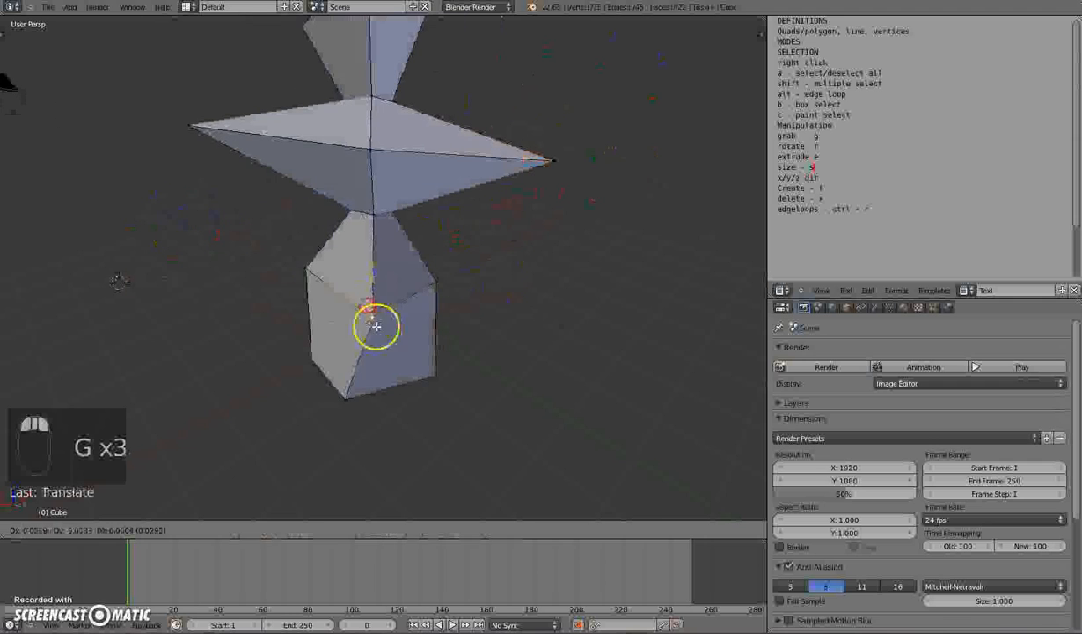
pyautogui.click(269, 326)
pyautogui.moveTo(367, 317); pyautogui.dragTo(302, 300, button='middle')
pyautogui.rightClick(297, 307)
pyautogui.rightClick(295, 303)
pyautogui.press('g')
pyautogui.click(248, 300)
pyautogui.moveTo(350, 264); pyautogui.dragTo(756, 271, button='middle')
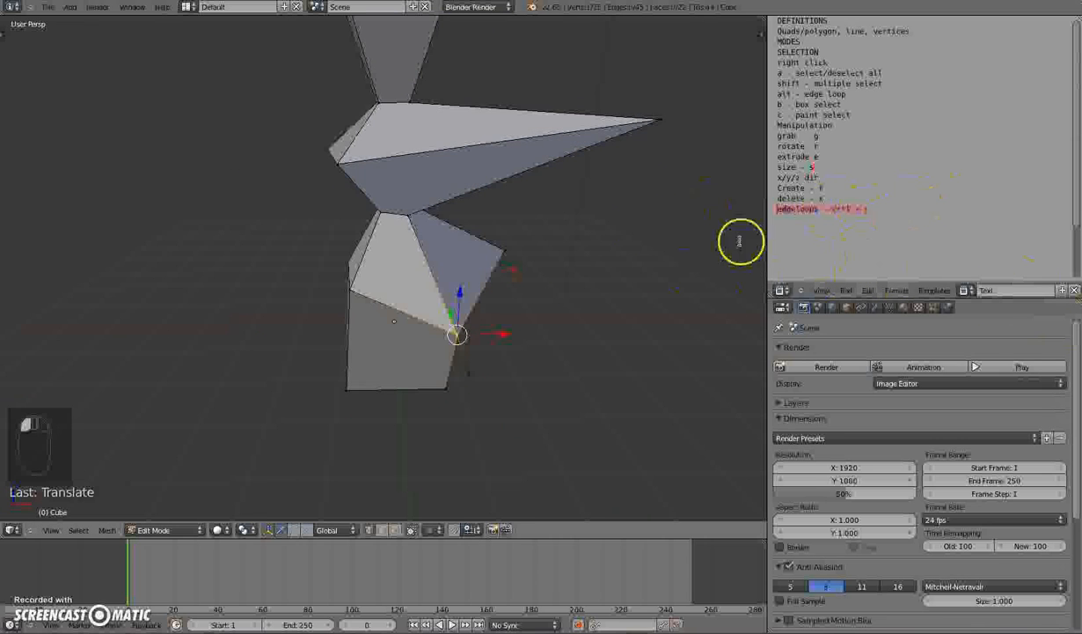
# Deselect everything, add a vertical loop cut running the height of the model, and slide it off-centre.
pyautogui.moveTo(541, 256)
pyautogui.mouseDown(button='middle')
pyautogui.moveTo(550, 270)
pyautogui.moveTo(552, 260)
pyautogui.mouseUp(button='middle')
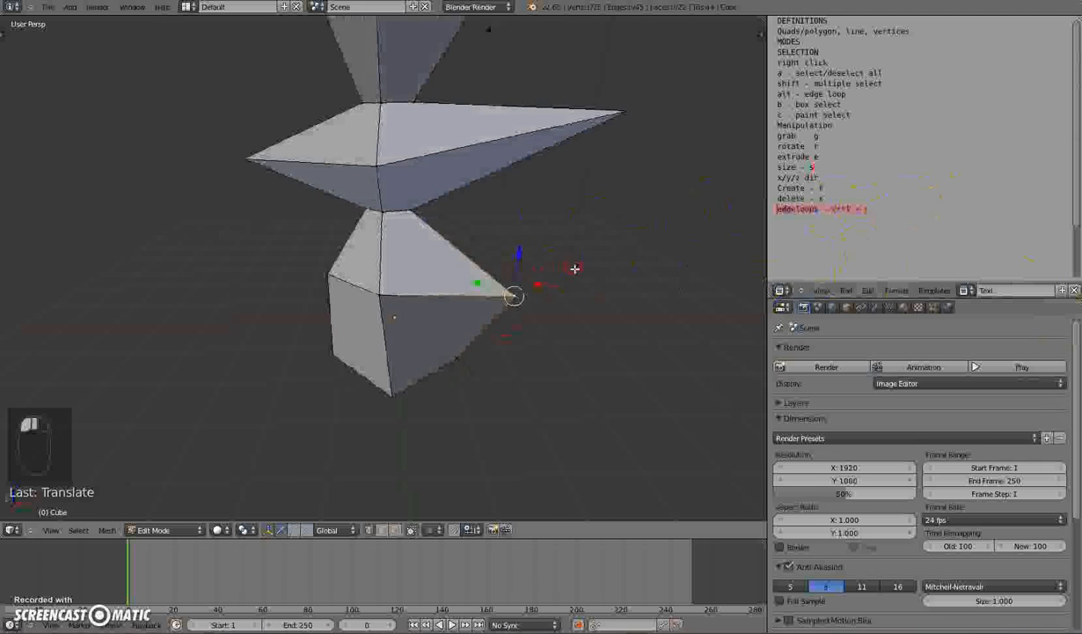
pyautogui.press('a')
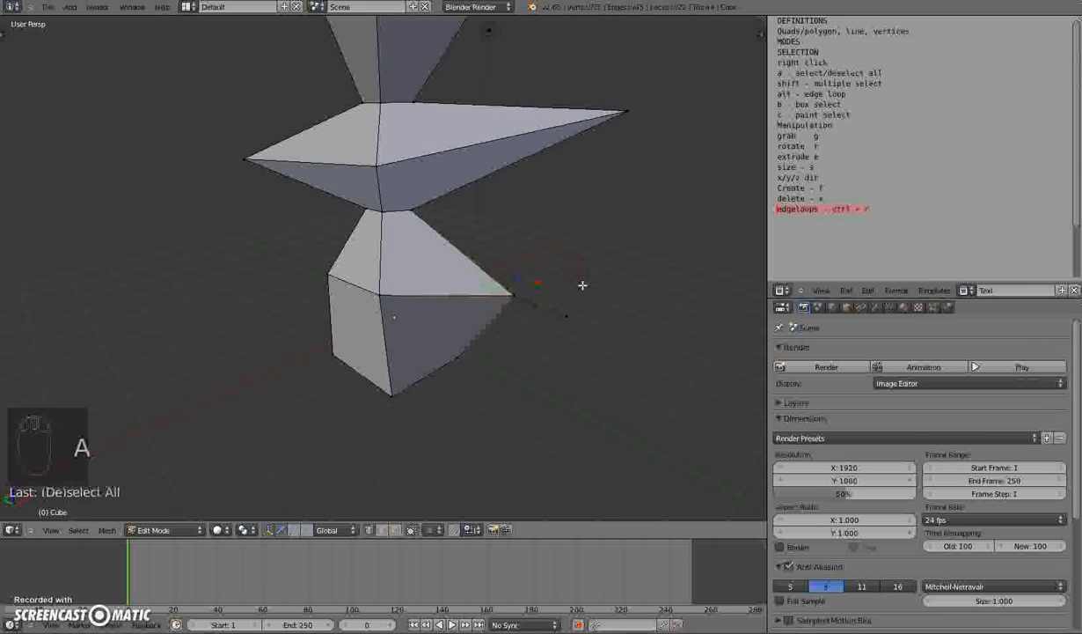
pyautogui.scroll(-2, 578, 287)
pyautogui.moveTo(536, 280); pyautogui.dragTo(504, 302, button='middle')
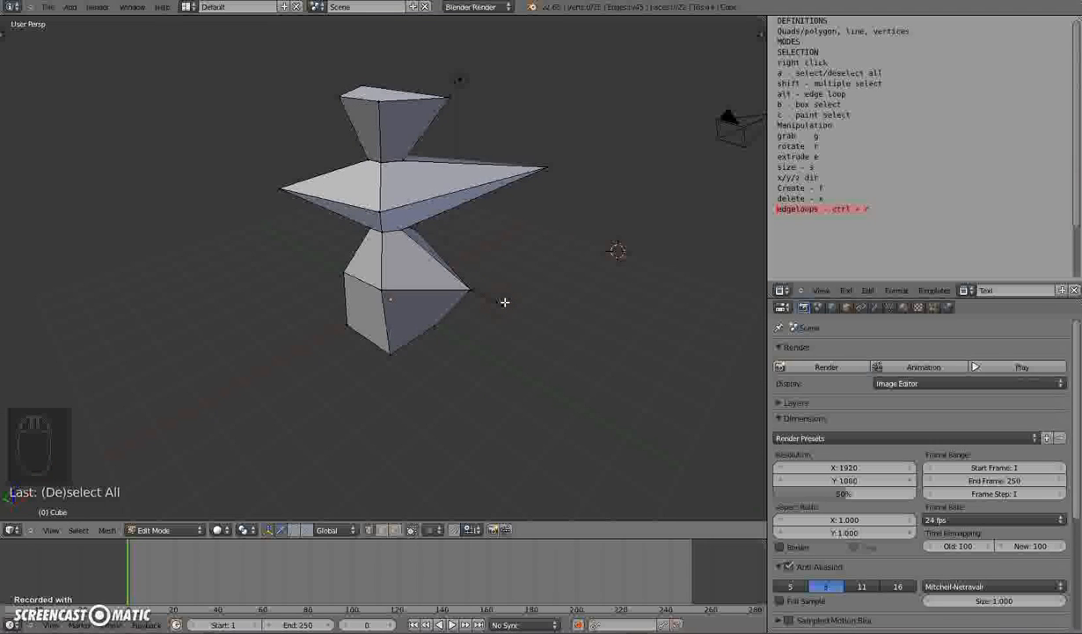
pyautogui.hotkey('ctrl', 'r')
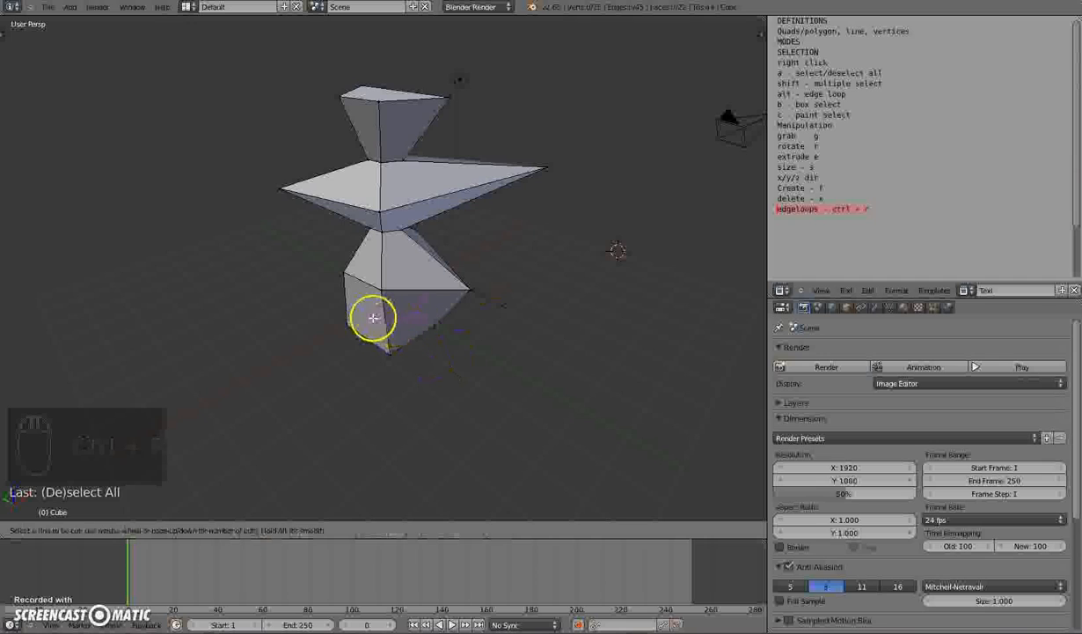
pyautogui.click(401, 203)
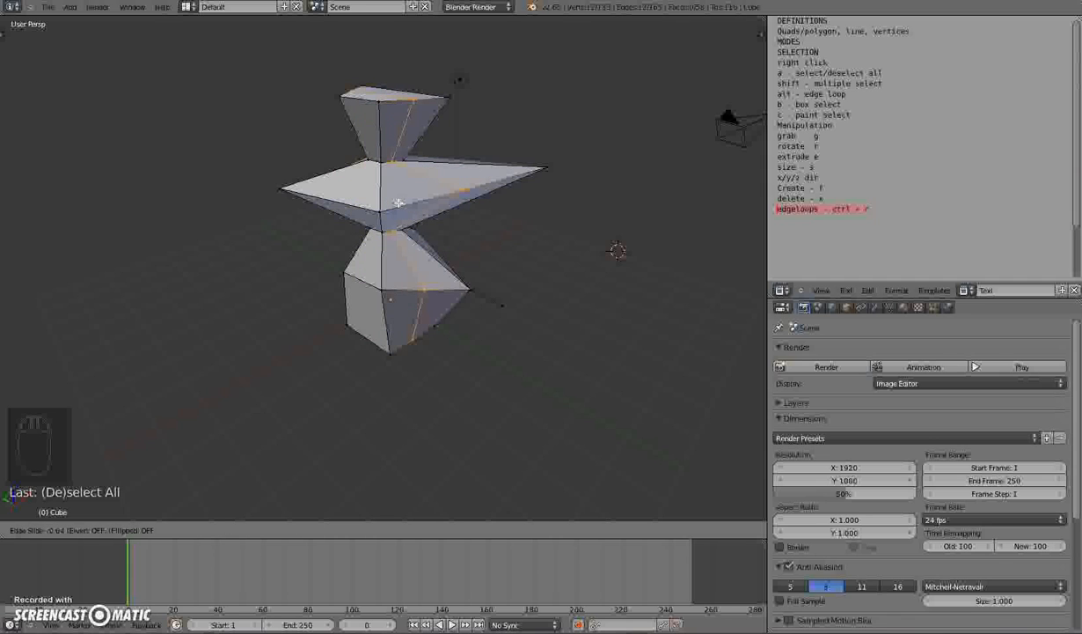
pyautogui.moveTo(401, 202); pyautogui.dragTo(375, 221)
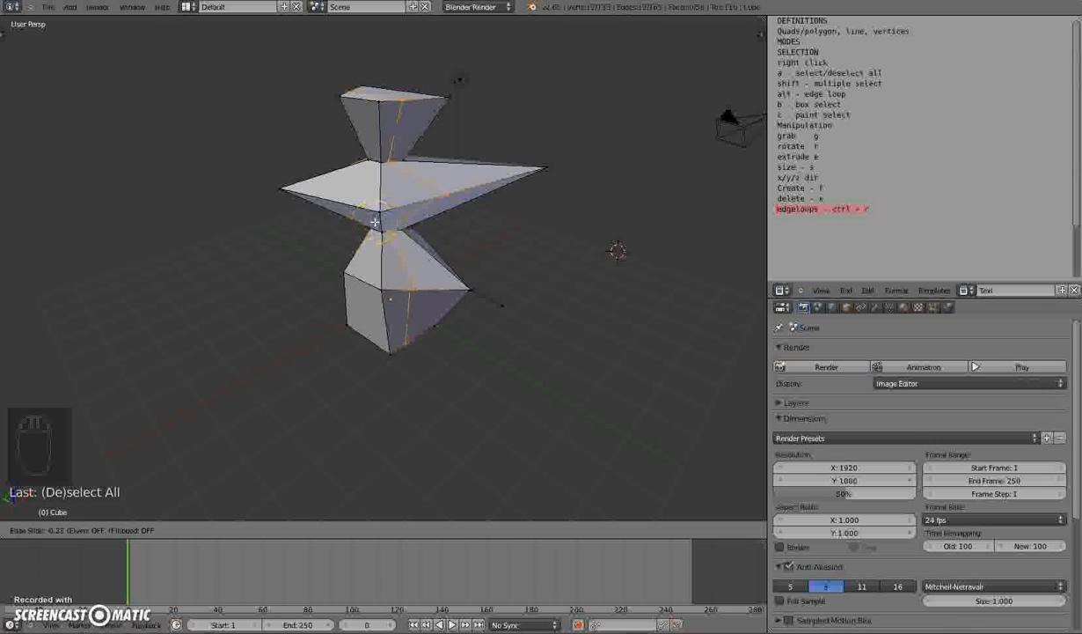
pyautogui.moveTo(376, 208); pyautogui.dragTo(420, 210)
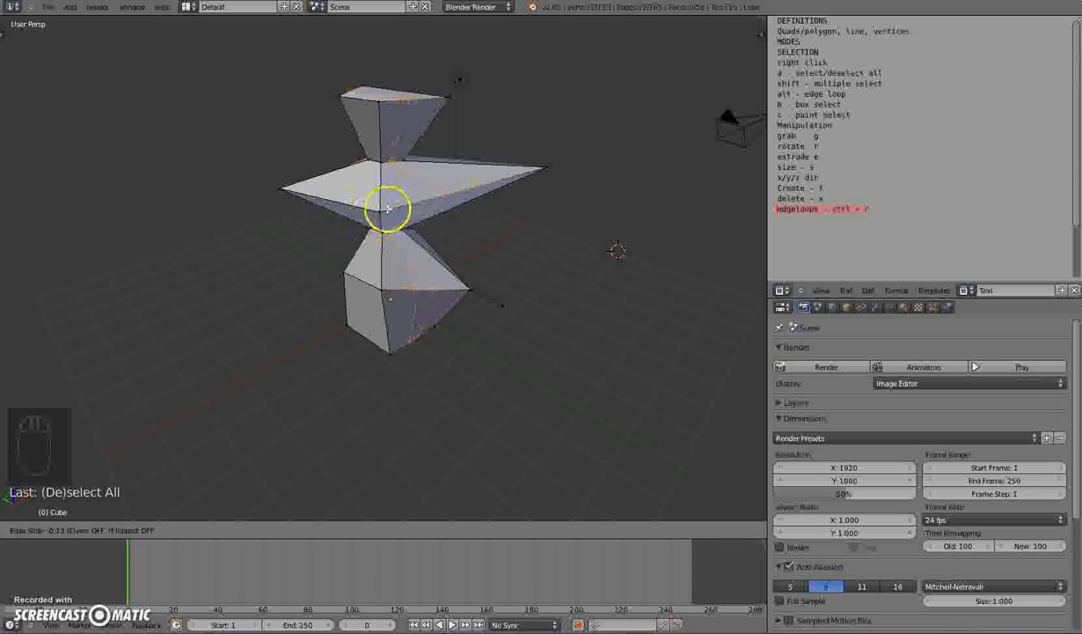
pyautogui.click(386, 209)
# Reposition one vertex of the new edge loop on the base block with several grab moves.
pyautogui.moveTo(385, 211); pyautogui.dragTo(233, 442, button='middle')
pyautogui.moveTo(334, 271); pyautogui.dragTo(415, 294, button='middle')
pyautogui.press('a')
pyautogui.rightClick(436, 279)
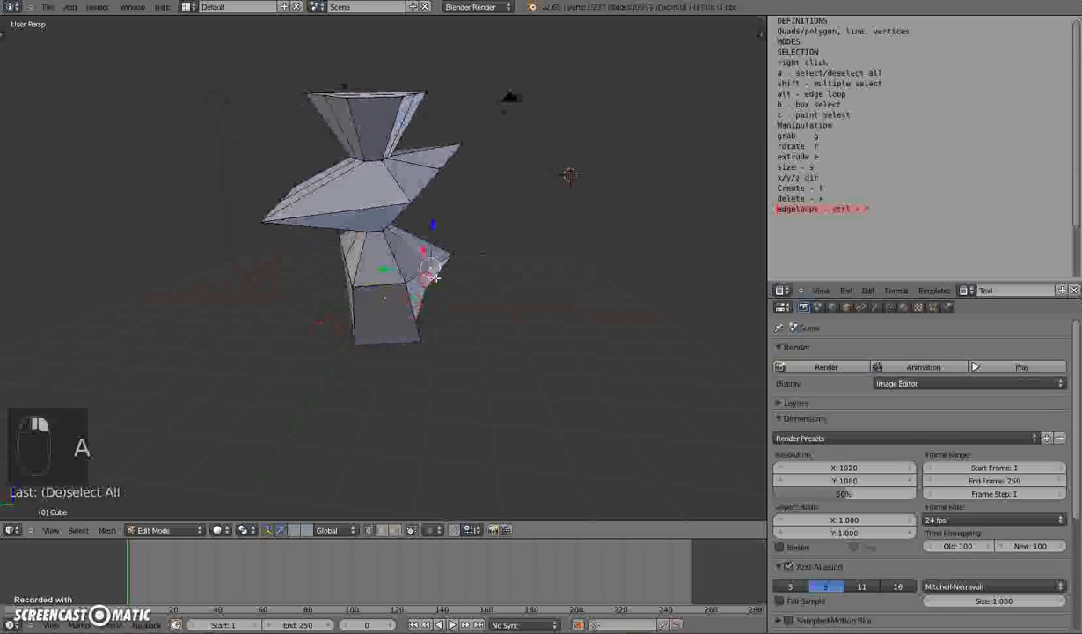
pyautogui.press('g')
pyautogui.click(524, 341)
pyautogui.moveTo(512, 336); pyautogui.dragTo(459, 243, button='middle')
pyautogui.press('g')
pyautogui.click(469, 297)
pyautogui.moveTo(346, 310); pyautogui.dragTo(410, 316, button='middle')
pyautogui.press('g')
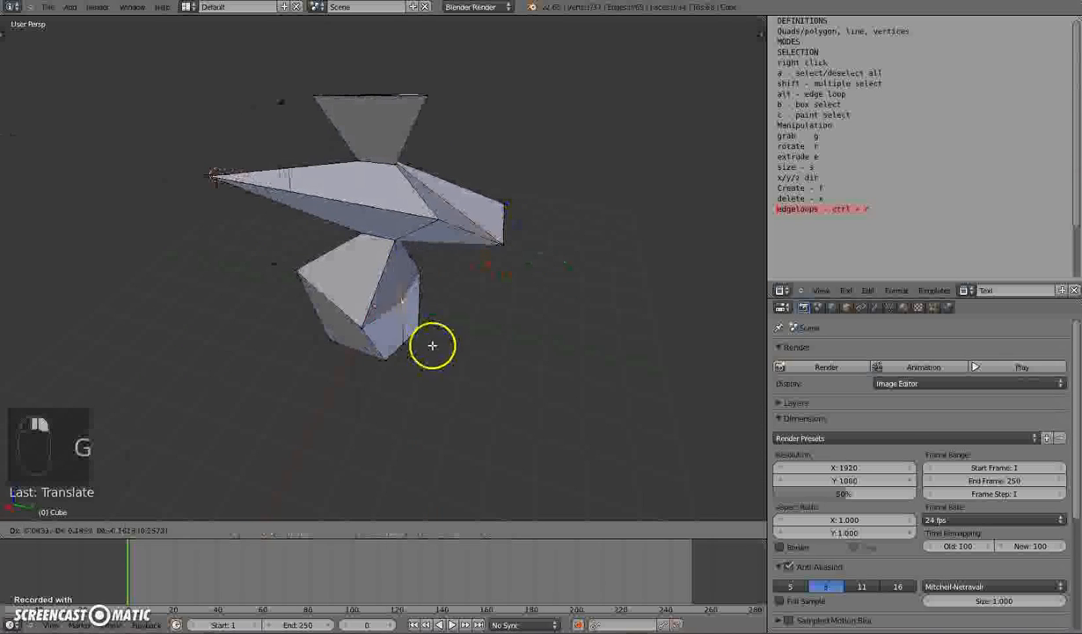
pyautogui.click(440, 334)
# Select a single vertex beside the base block and delete it with the Vertices option.
pyautogui.moveTo(464, 367); pyautogui.dragTo(470, 420, button='middle')
pyautogui.moveTo(322, 313); pyautogui.dragTo(337, 318, button='middle')
pyautogui.rightClick(310, 346)
pyautogui.moveTo(376, 352); pyautogui.dragTo(495, 333, button='middle')
pyautogui.press('x')
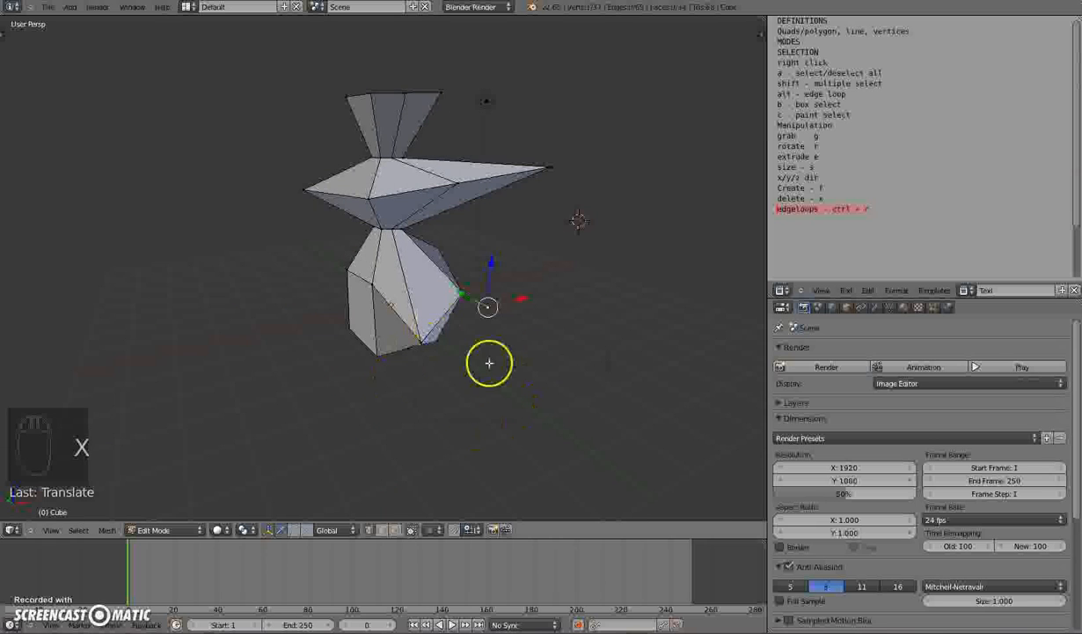
pyautogui.press('x')
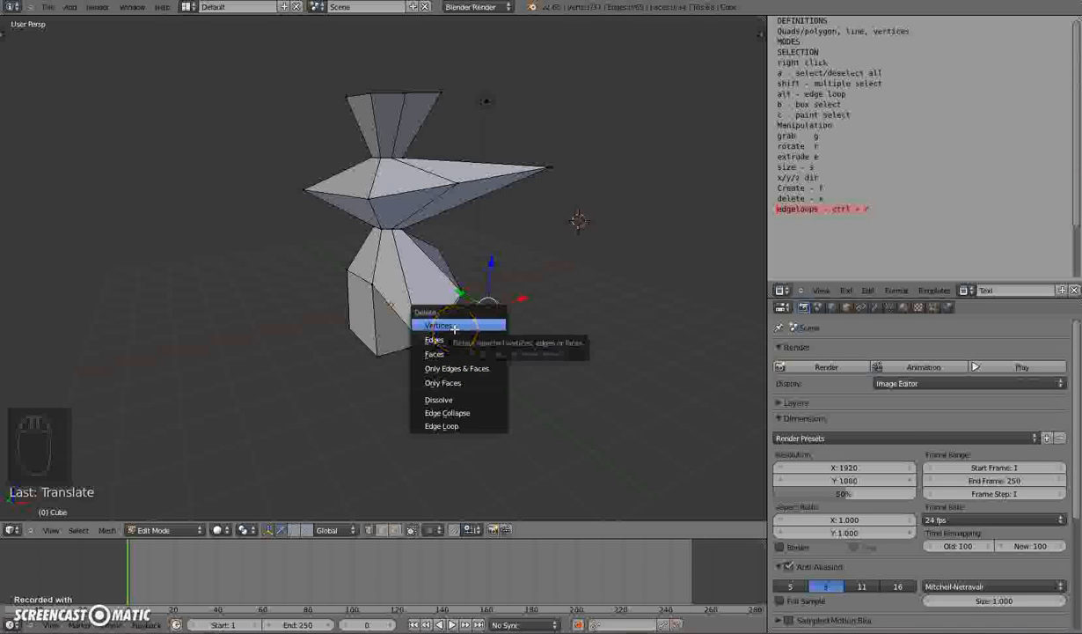
pyautogui.click(452, 327)
# In face selection mode, select two adjacent faces on the base's side and delete them with the Faces option.
pyautogui.moveTo(464, 346); pyautogui.dragTo(257, 436, button='middle')
pyautogui.click(395, 529)
pyautogui.moveTo(408, 481); pyautogui.dragTo(412, 352, button='middle')
pyautogui.scroll(1, 413, 304)
pyautogui.rightClick(414, 290)
pyautogui.moveTo(654, 251); pyautogui.dragTo(588, 312, button='middle')
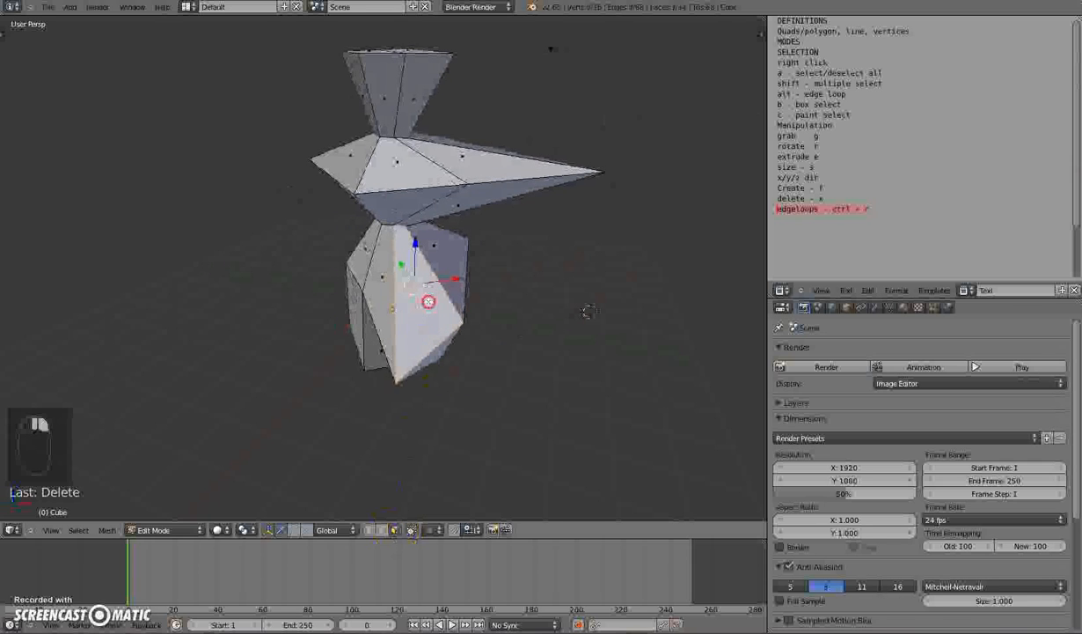
pyautogui.keyDown('shift'); pyautogui.rightClick(387, 282); pyautogui.keyUp('shift')
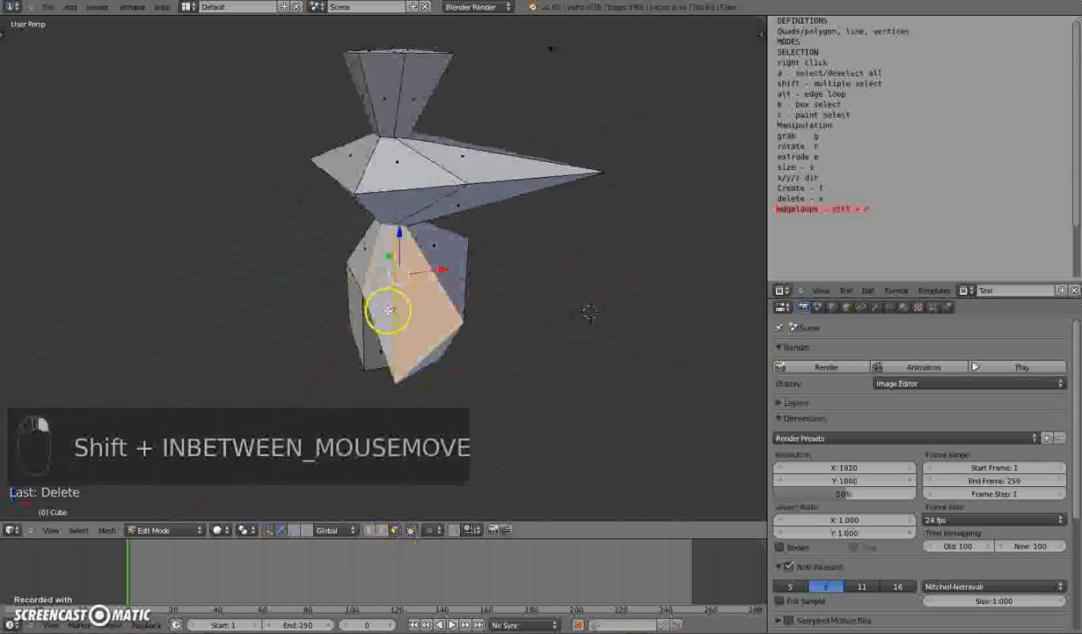
pyautogui.moveTo(590, 311); pyautogui.dragTo(689, 275, button='middle')
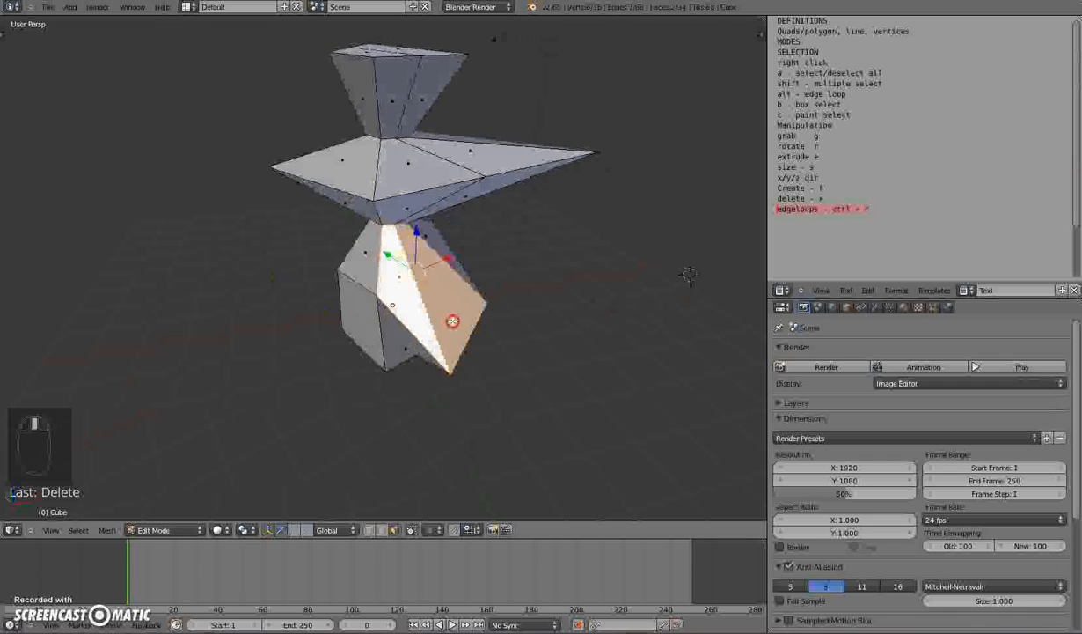
pyautogui.press('x')
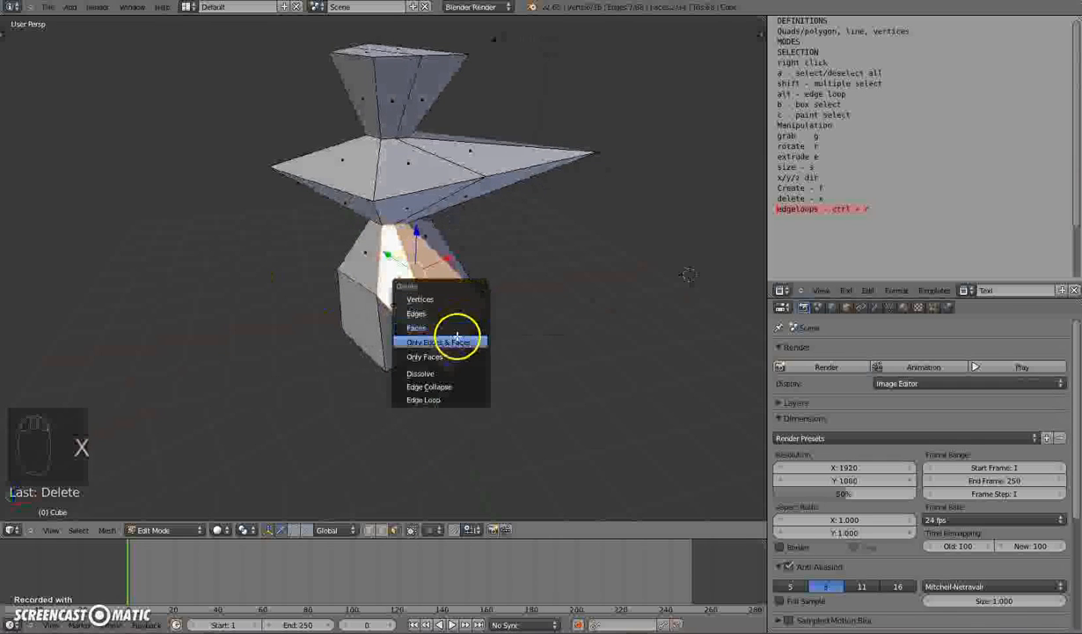
pyautogui.click(454, 327)
# Return to vertex selection mode and create a face across the opening from its selected corner vertices.
pyautogui.moveTo(439, 320)
pyautogui.mouseDown(button='middle')
pyautogui.moveTo(351, 310)
pyautogui.moveTo(422, 308)
pyautogui.mouseUp(button='middle')
pyautogui.click(370, 530)
pyautogui.moveTo(594, 322); pyautogui.dragTo(542, 333, button='middle')
pyautogui.rightClick(420, 355)
pyautogui.moveTo(414, 354); pyautogui.dragTo(534, 316, button='middle')
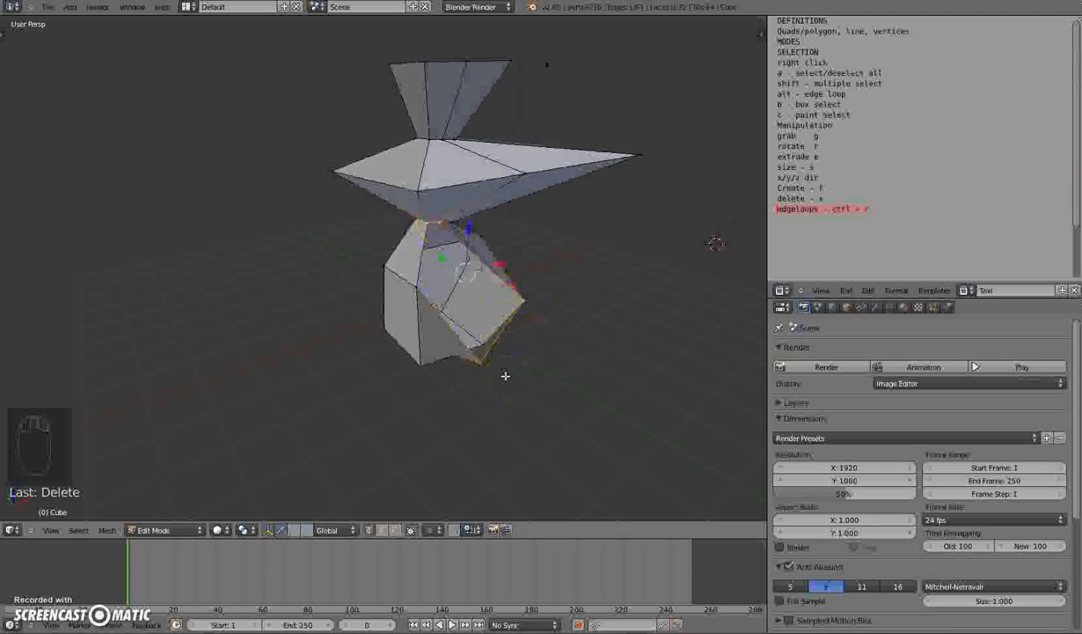
pyautogui.press('f')
pyautogui.moveTo(505, 375); pyautogui.dragTo(472, 371, button='middle')
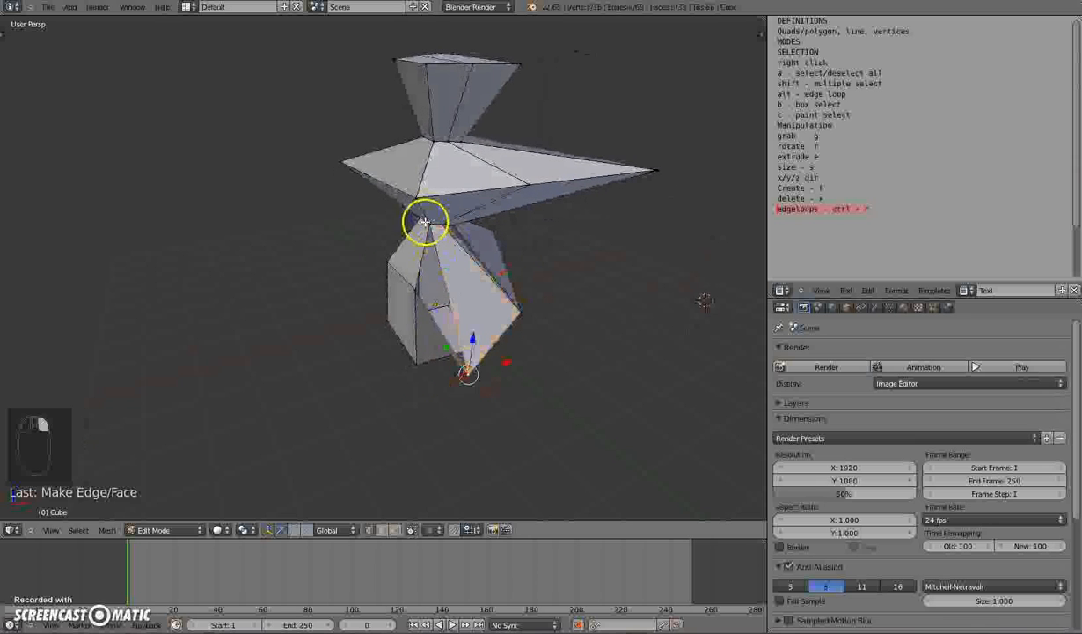
# Select the face just created over the opening and delete it with the Faces option.
pyautogui.moveTo(467, 426); pyautogui.dragTo(453, 395, button='middle')
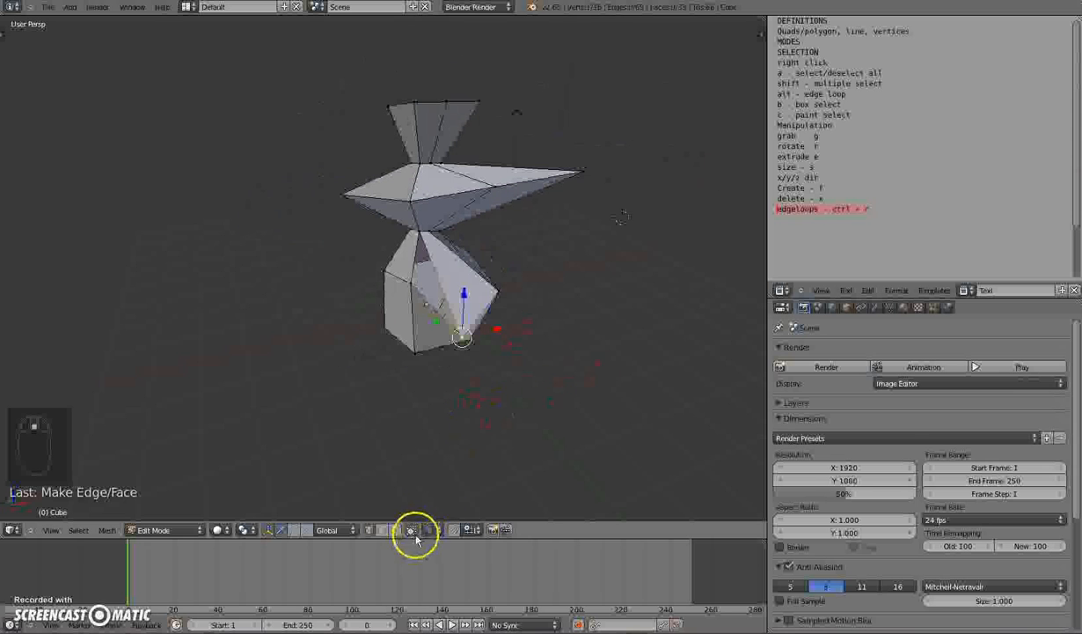
pyautogui.click(395, 530)
pyautogui.rightClick(461, 279)
pyautogui.moveTo(476, 301); pyautogui.dragTo(468, 320, button='middle')
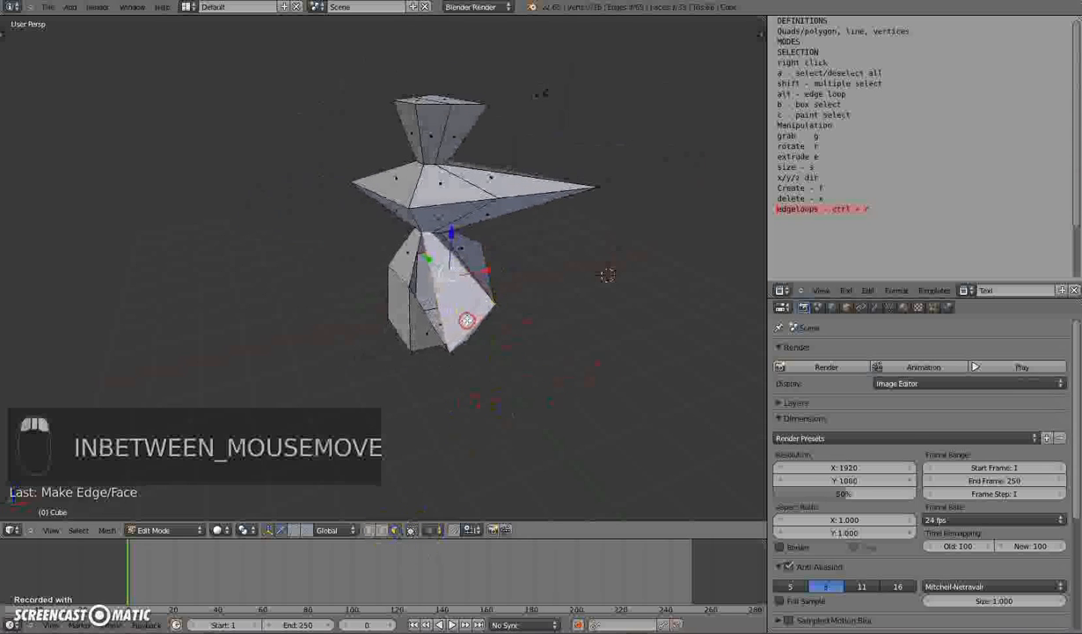
pyautogui.press('x')
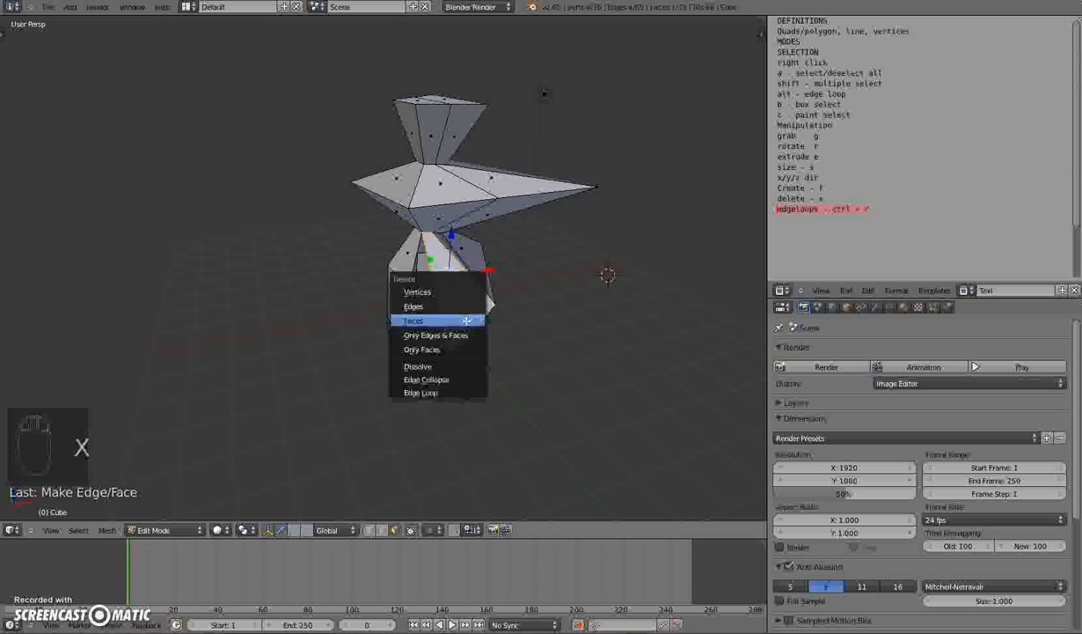
pyautogui.click(467, 321)
# In vertex selection mode, select the four vertices around one half of the opening and fill them with a face.
pyautogui.moveTo(467, 335); pyautogui.dragTo(410, 427, button='middle')
pyautogui.click(369, 532)
pyautogui.scroll(3, 509, 307)
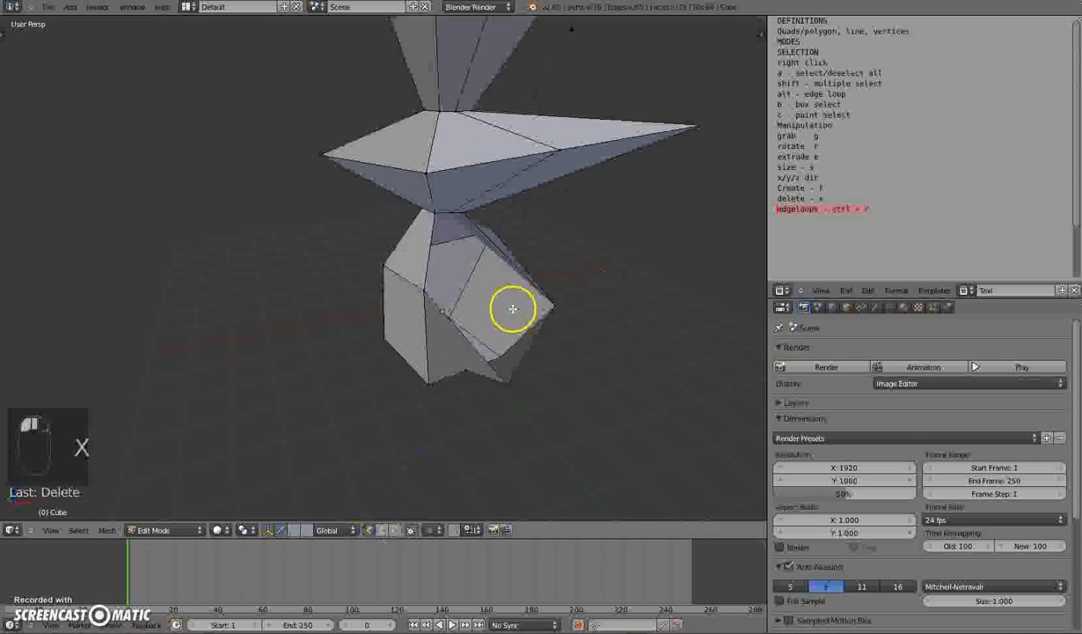
pyautogui.rightClick(448, 213)
pyautogui.keyDown('shift'); pyautogui.rightClick(428, 290); pyautogui.keyUp('shift')
pyautogui.keyDown('shift'); pyautogui.rightClick(501, 378); pyautogui.keyUp('shift')
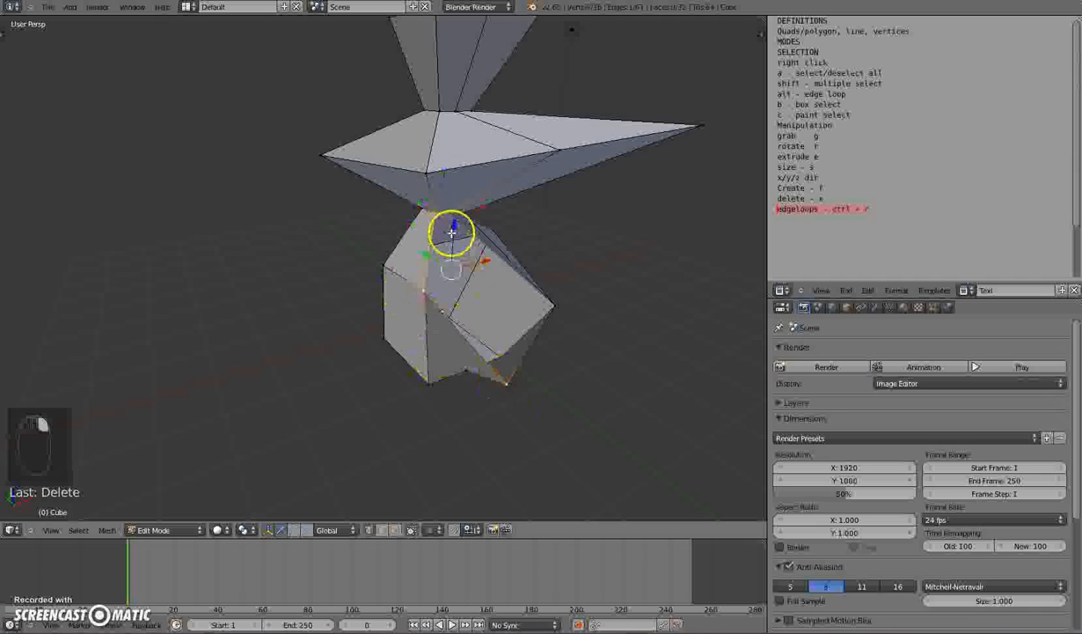
pyautogui.press('f')
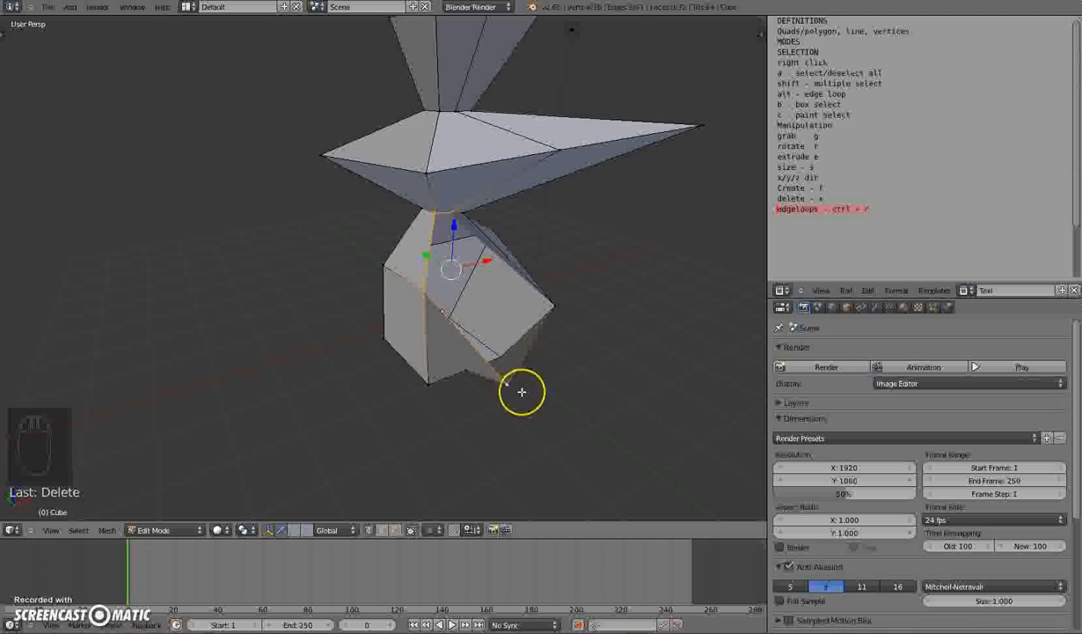
pyautogui.press('f')
pyautogui.moveTo(534, 370); pyautogui.dragTo(451, 367, button='middle')
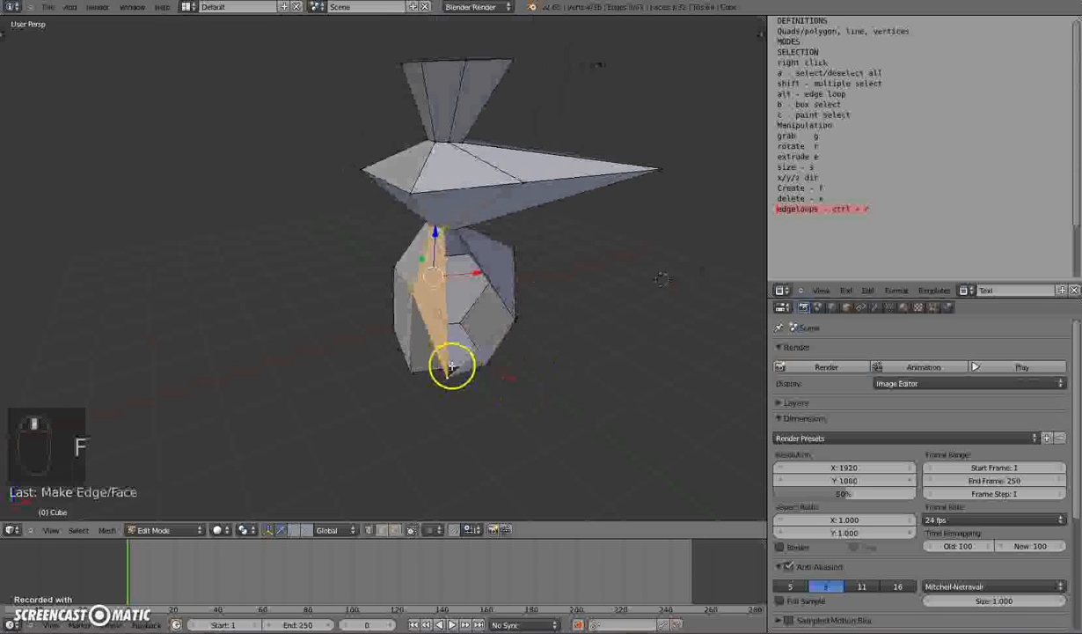
# Select the four vertices around the remaining half of the opening and create a second face there.
pyautogui.rightClick(453, 371)
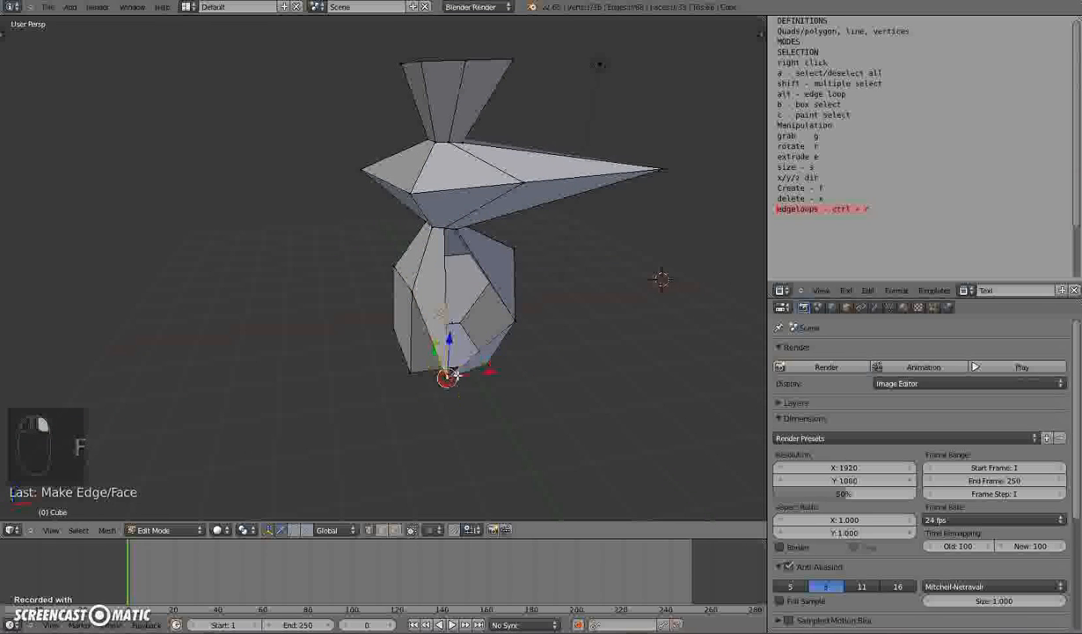
pyautogui.keyDown('shift'); pyautogui.rightClick(514, 327); pyautogui.keyUp('shift')
pyautogui.keyDown('shift'); pyautogui.rightClick(462, 224); pyautogui.keyUp('shift')
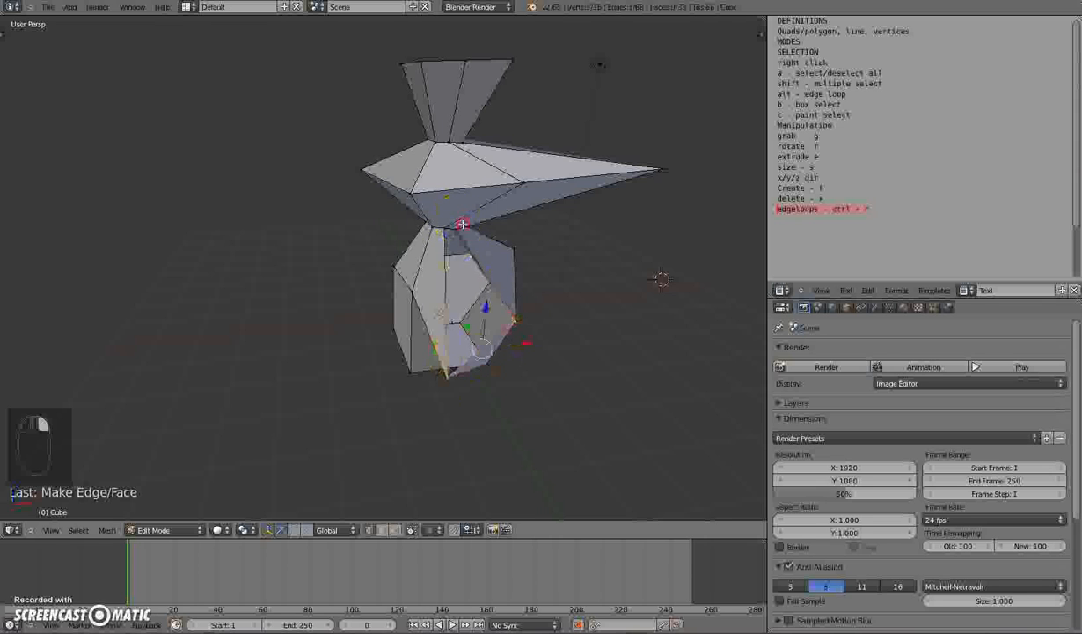
pyautogui.press('f')
# Deselect the whole mesh and return to Object Mode.
pyautogui.moveTo(444, 226); pyautogui.dragTo(580, 349, button='middle')
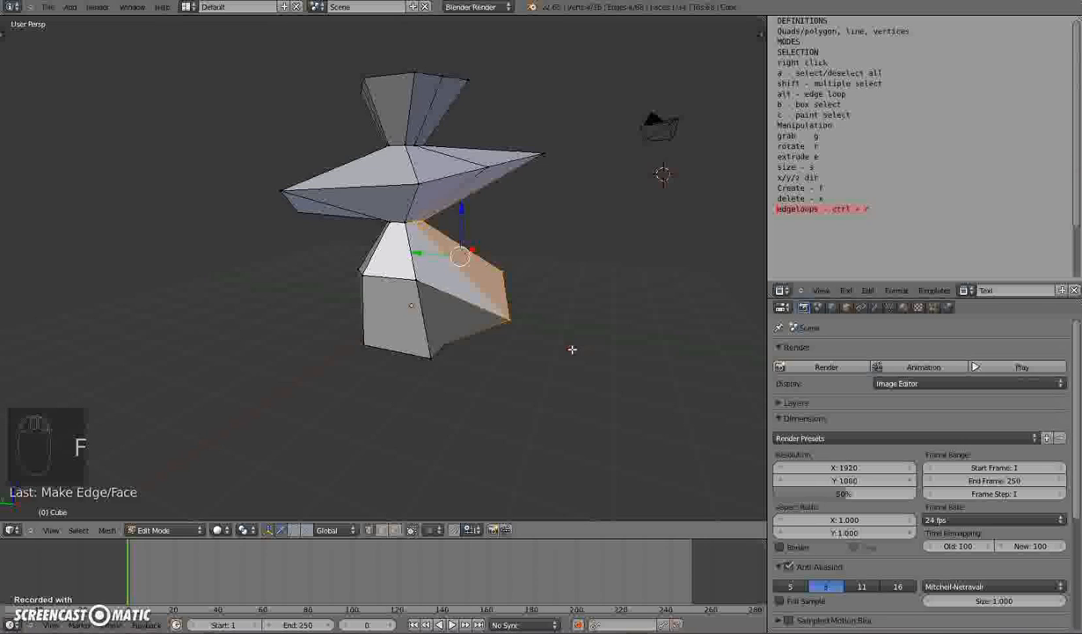
pyautogui.press('a')
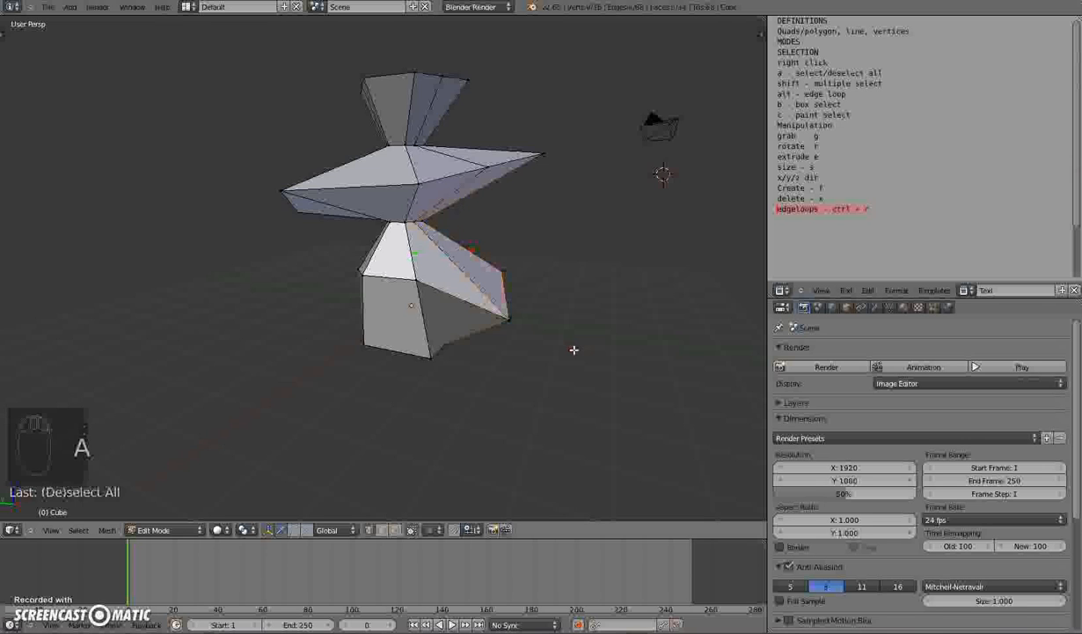
pyautogui.moveTo(580, 349); pyautogui.dragTo(578, 394, button='middle')
pyautogui.press('Tab')
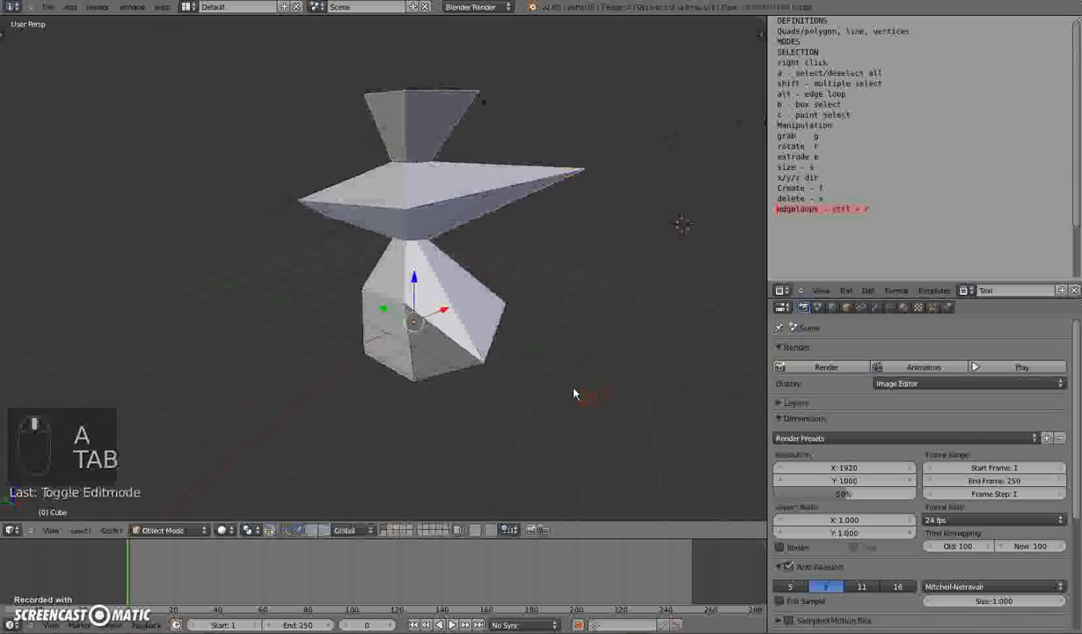